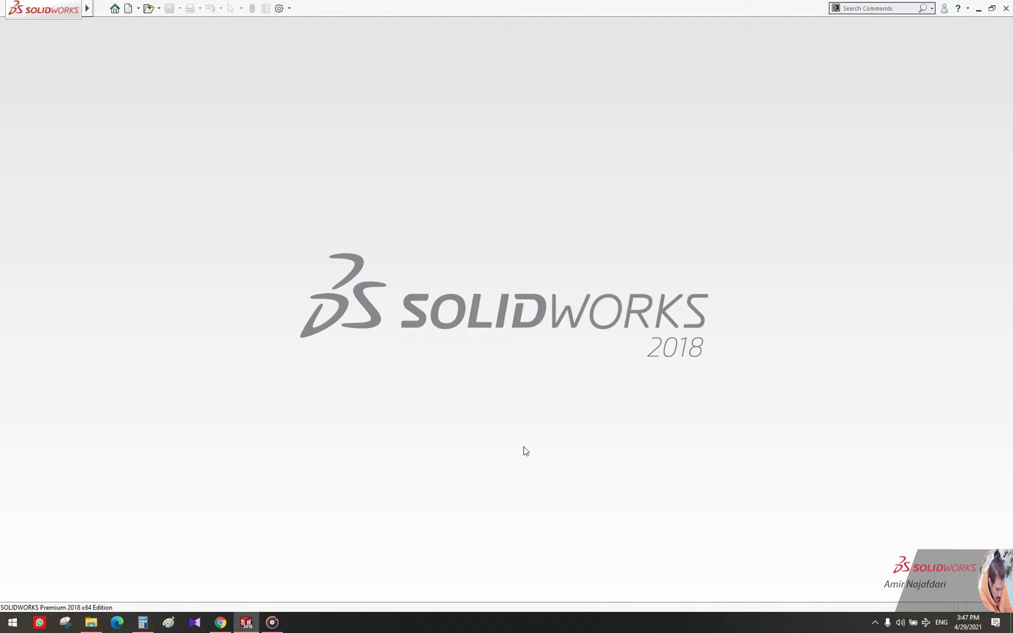
Open the New dropdown menu in the top toolbar of the start screen
left_click(137, 8)
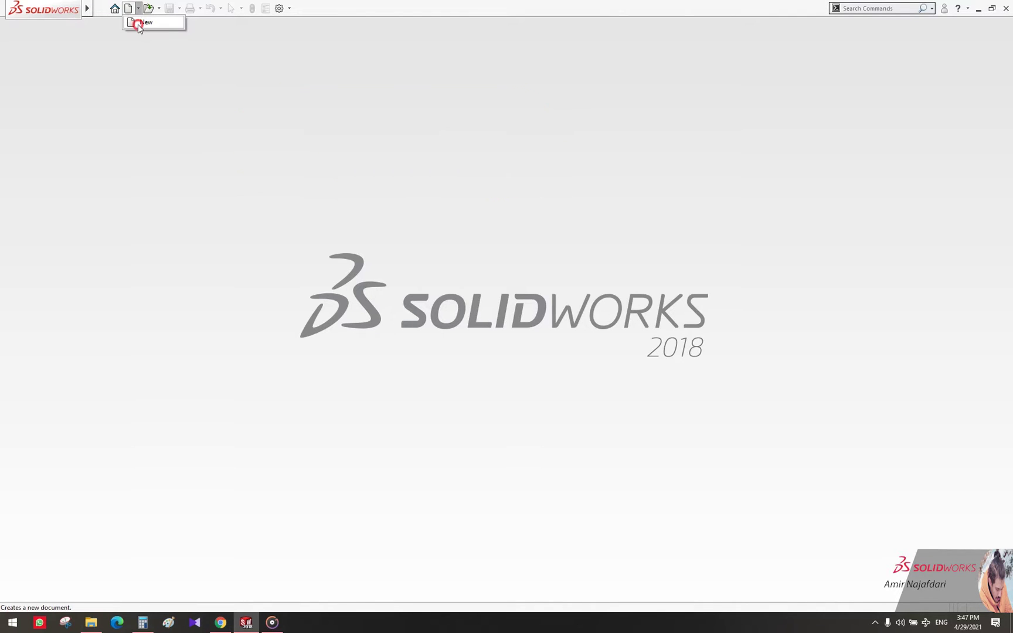
Create a new Part document (Part11) and select its Top Plane
left_click(140, 23)
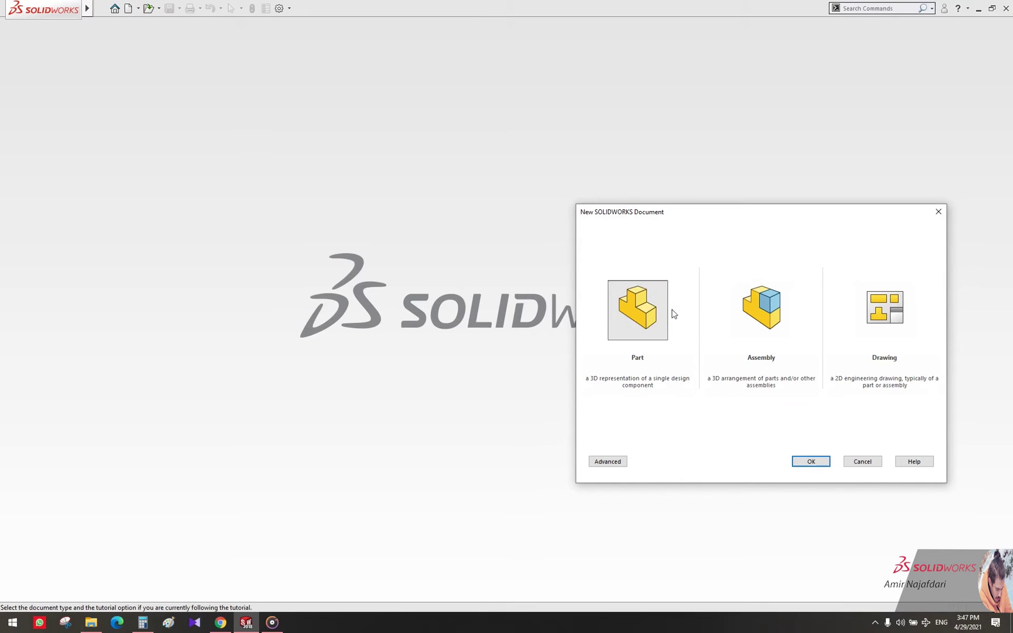
left_click(650, 318)
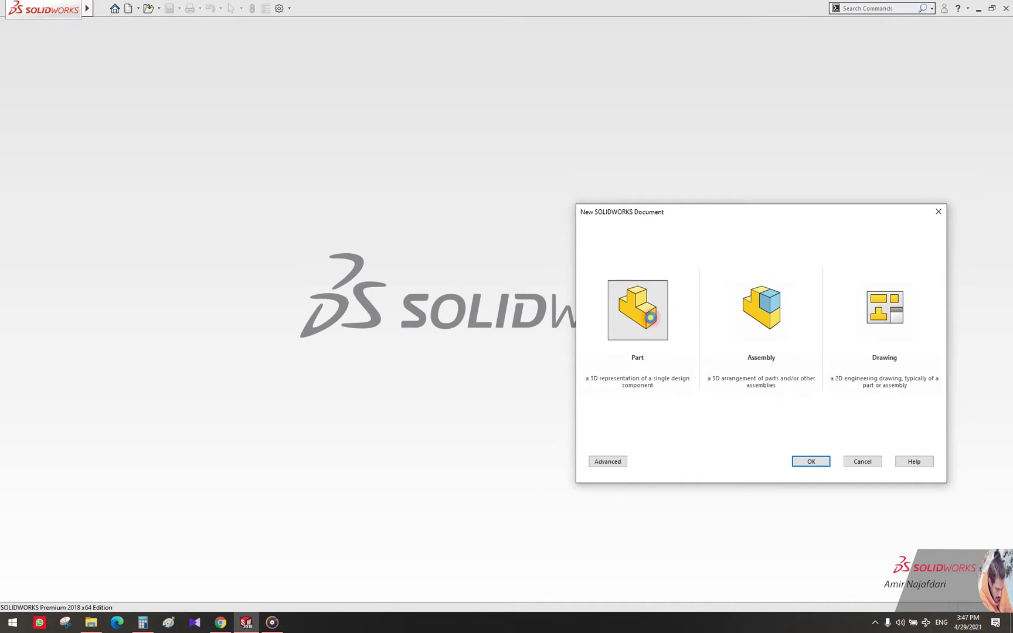
double_click(651, 318)
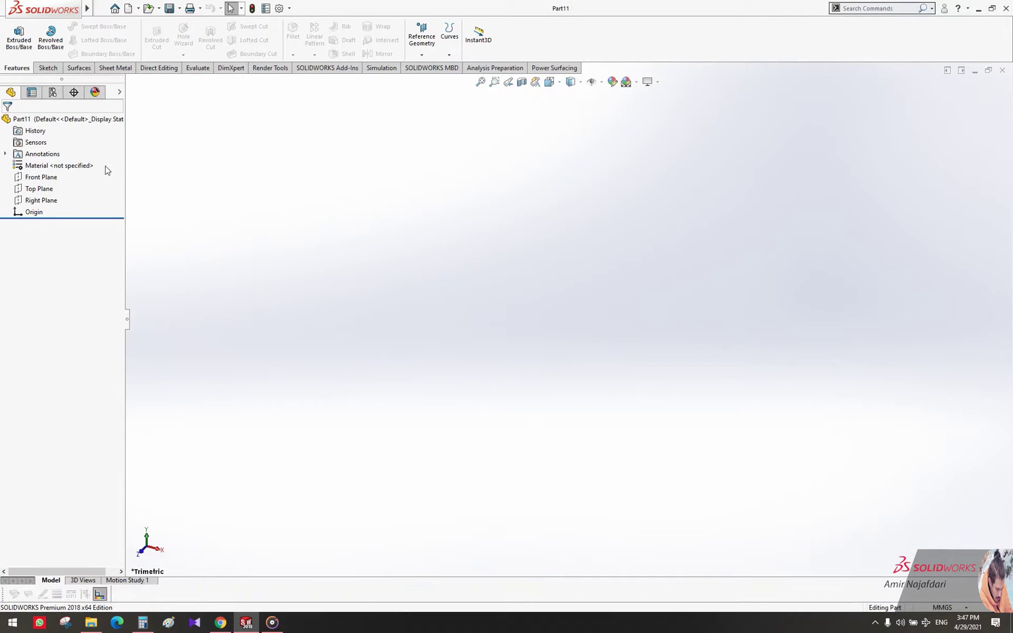
left_click(39, 189)
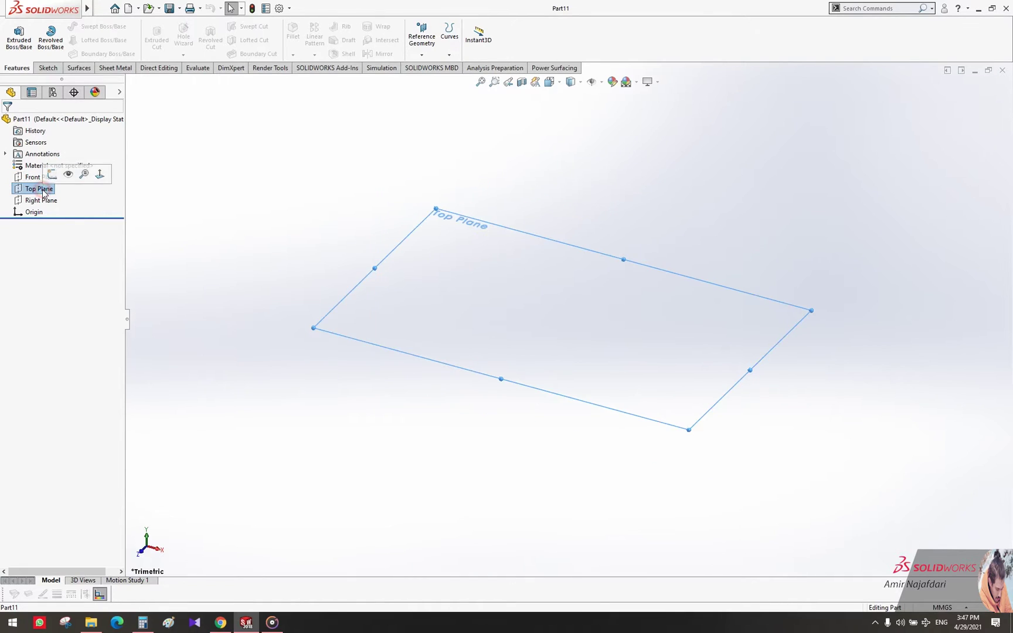
left_click(41, 201)
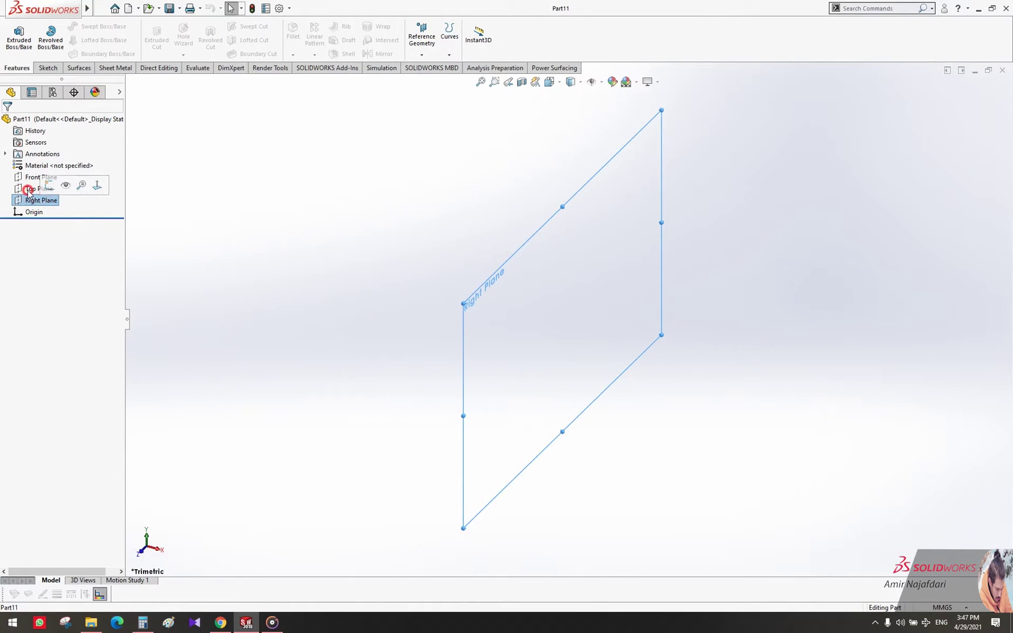
left_click(28, 190)
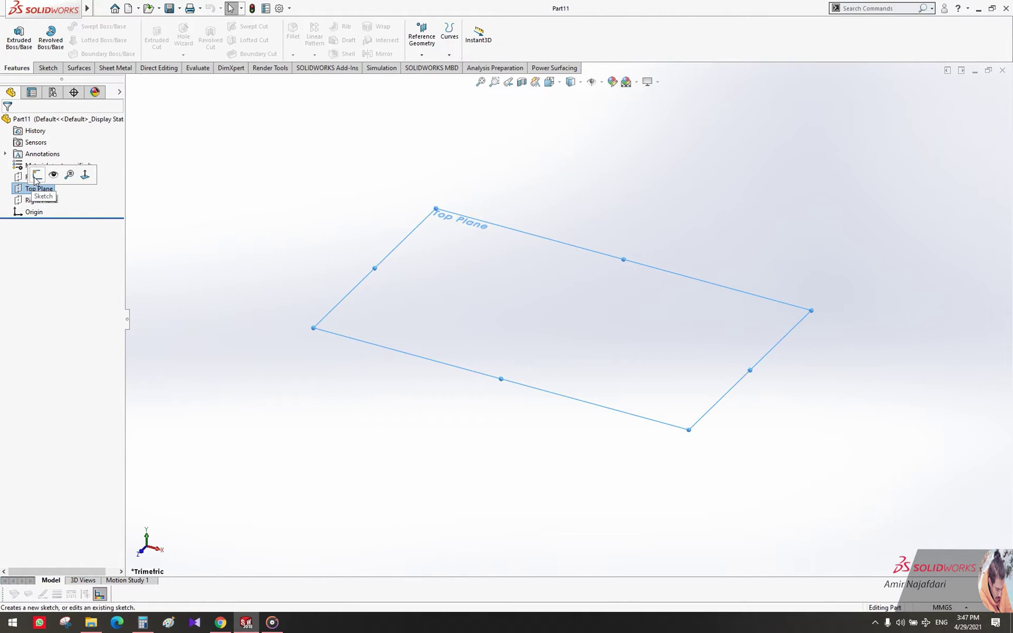
Sketch a circle centred on the origin on the Top Plane
left_click(35, 176)
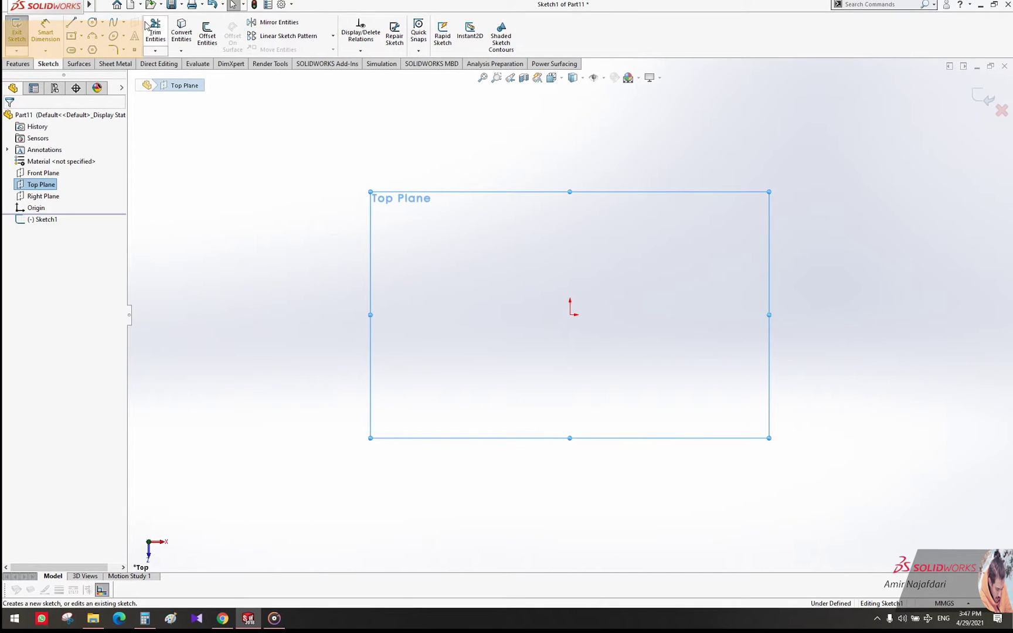
left_click(91, 26)
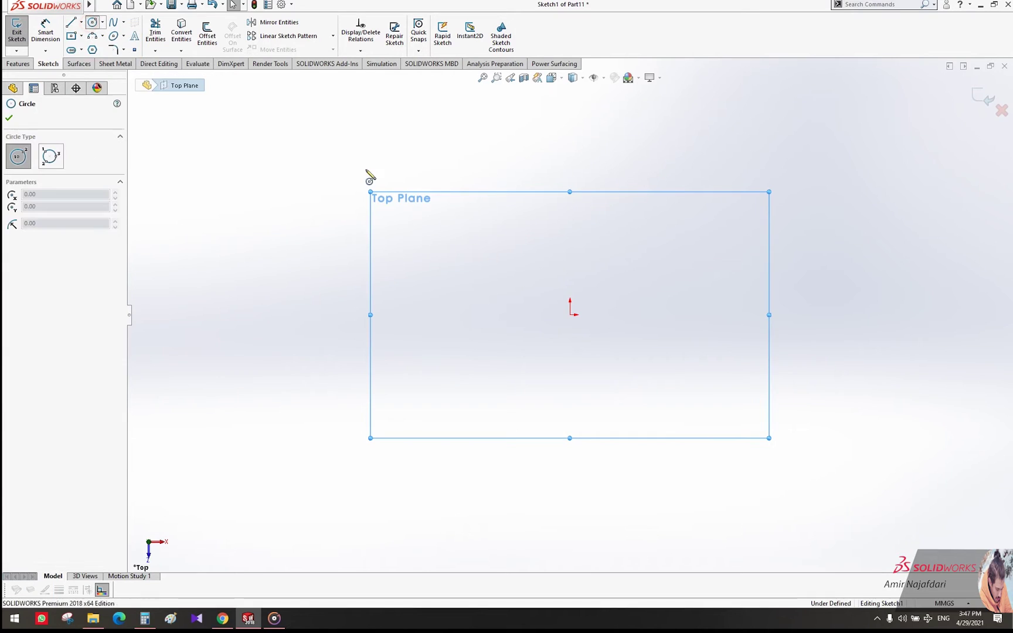
left_click(570, 315)
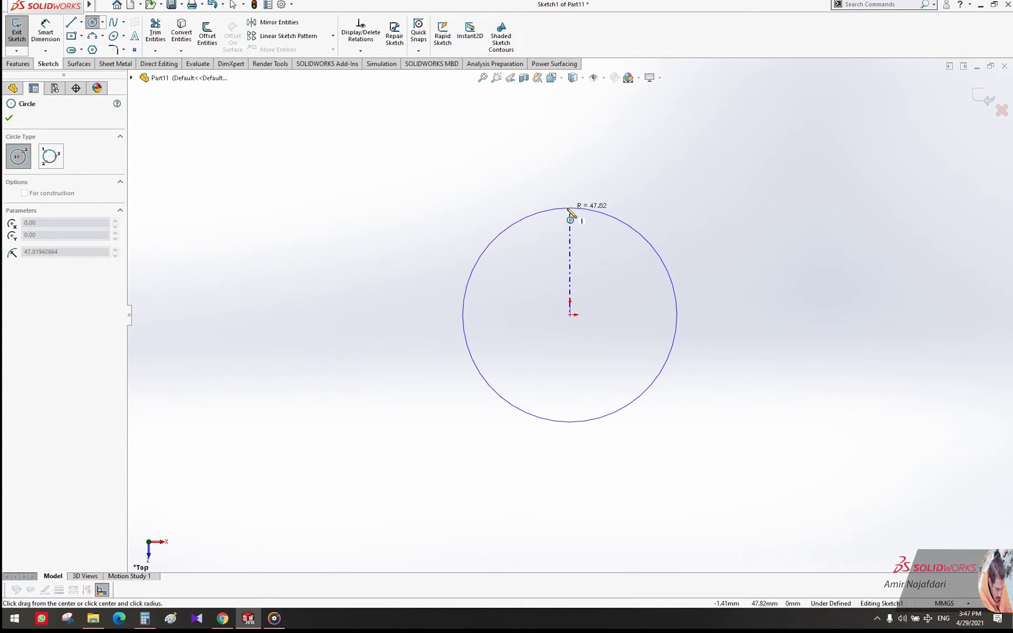
left_click(569, 209)
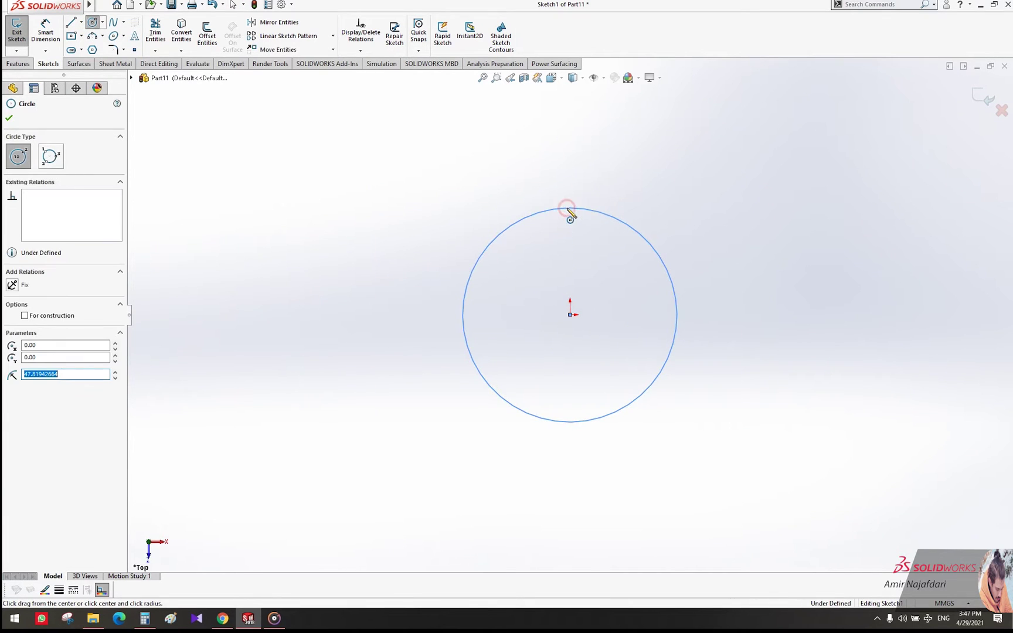
left_click(8, 120)
Dimension the circle's diameter to 60 mm
left_click(45, 32)
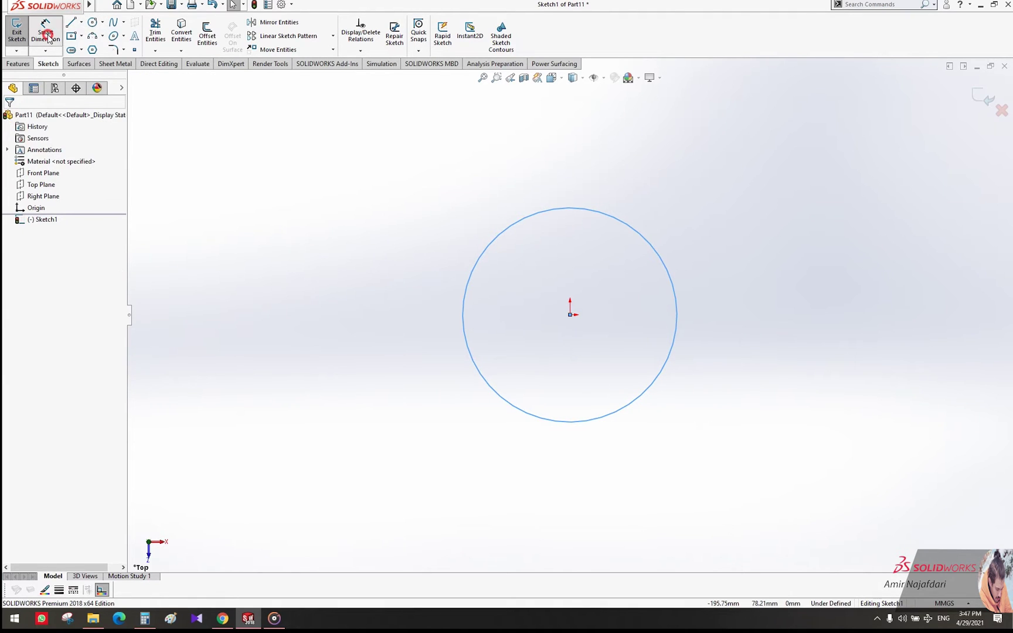
left_click(578, 208)
left_click(570, 142)
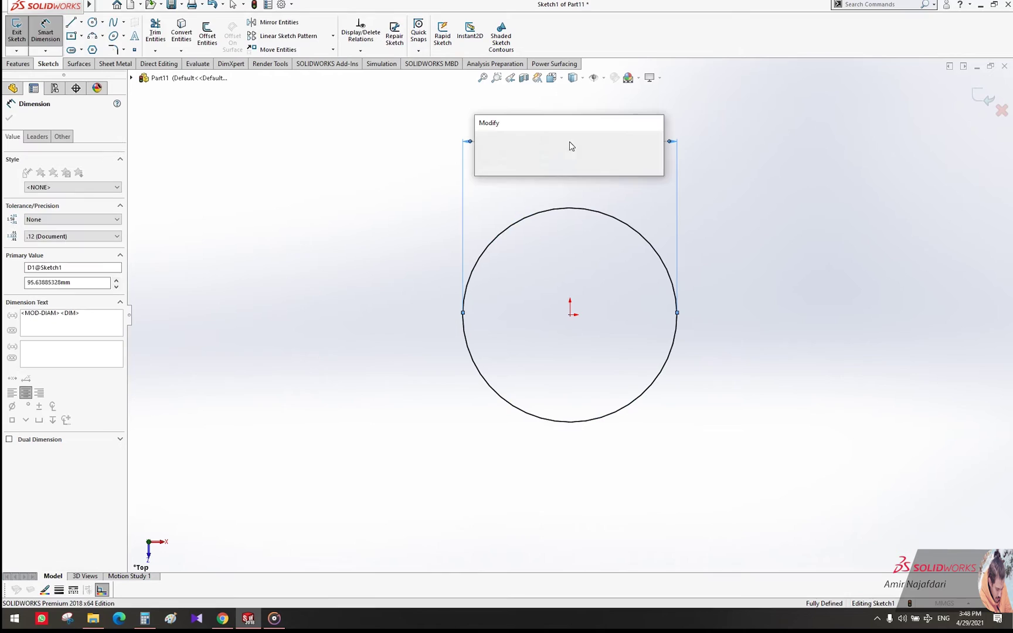
type("60")
key("Return")
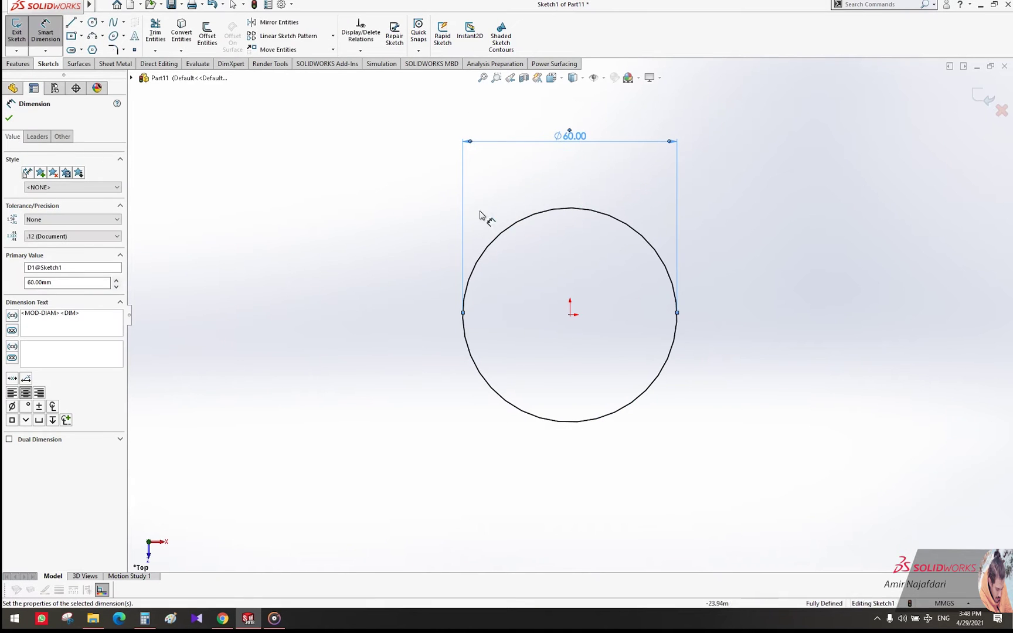
left_click(9, 118)
Extrude the Ø60 circle 176 mm with a 4° outward draft
left_click(15, 64)
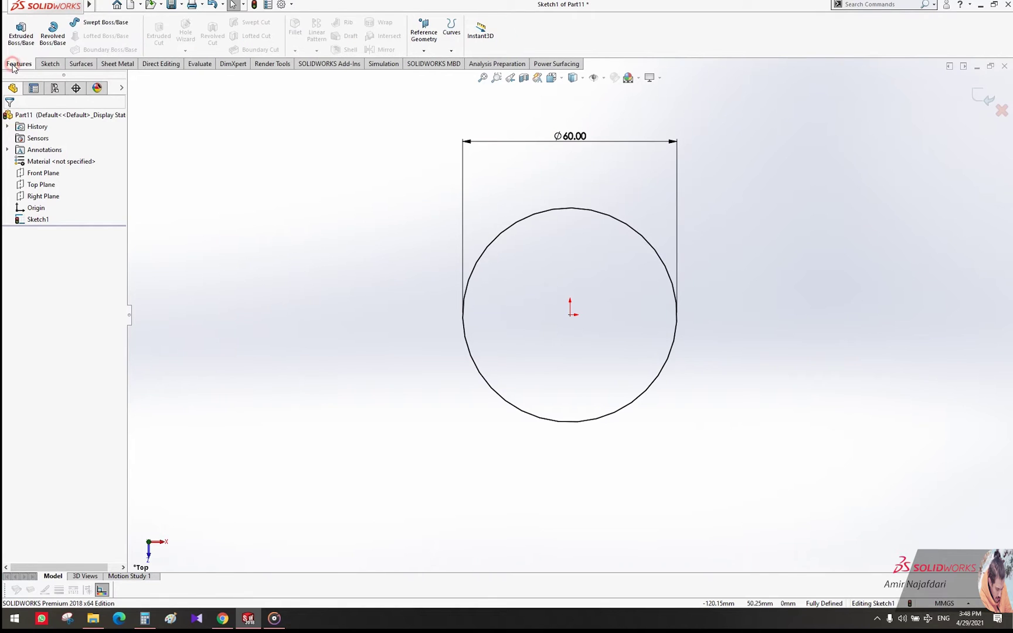
left_click(22, 39)
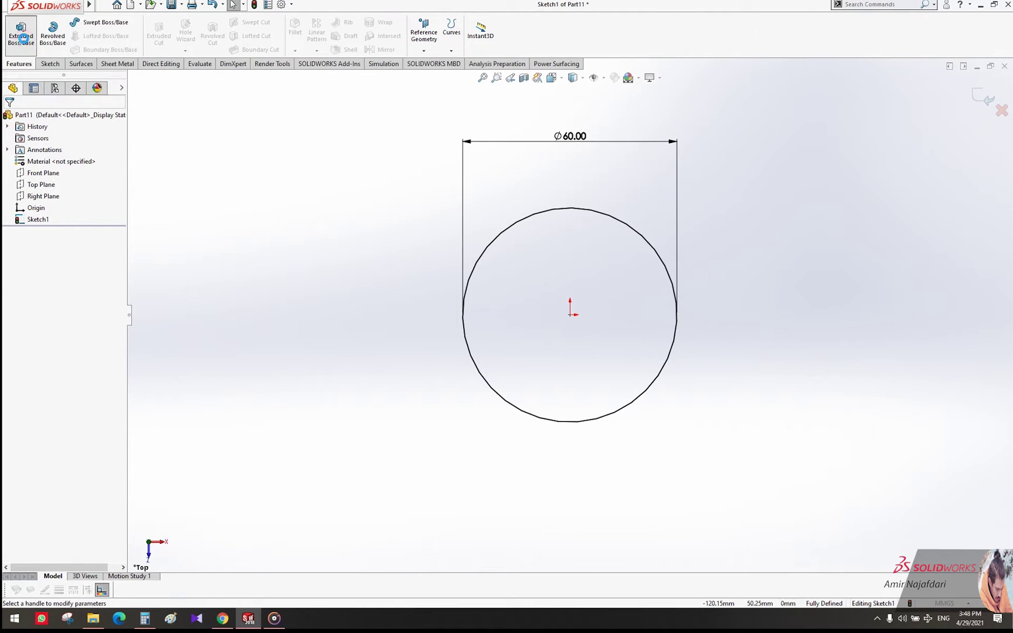
scroll(551, 170, "up", 10)
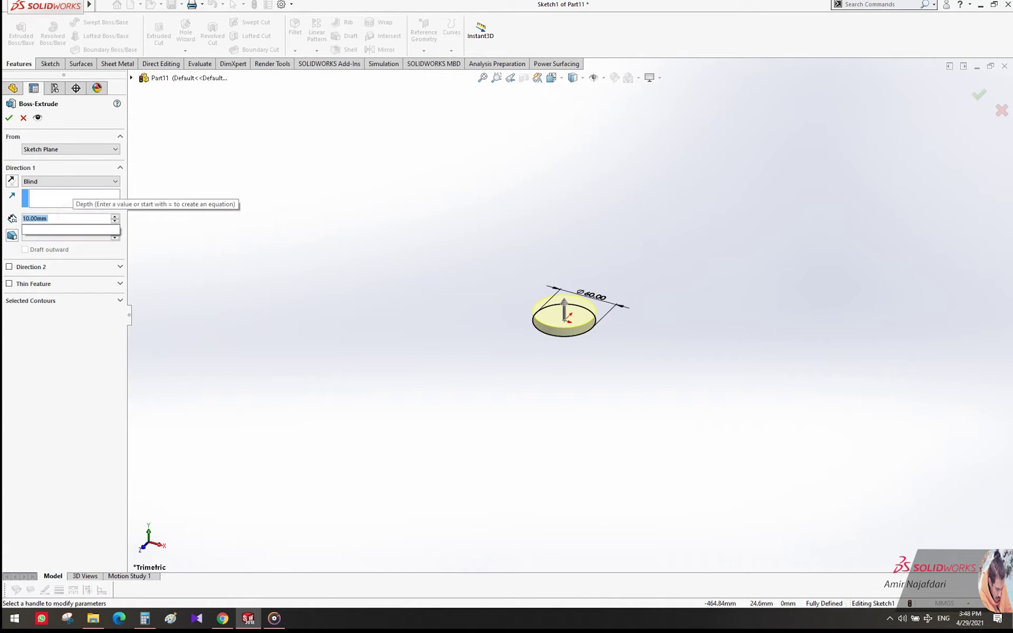
type("176")
key("Return")
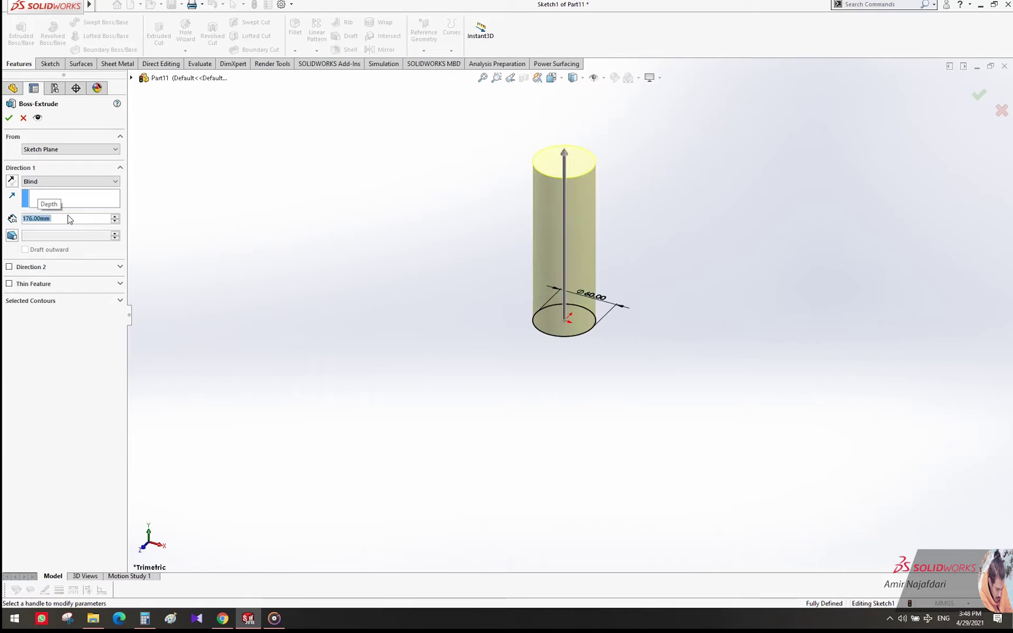
left_click(11, 235)
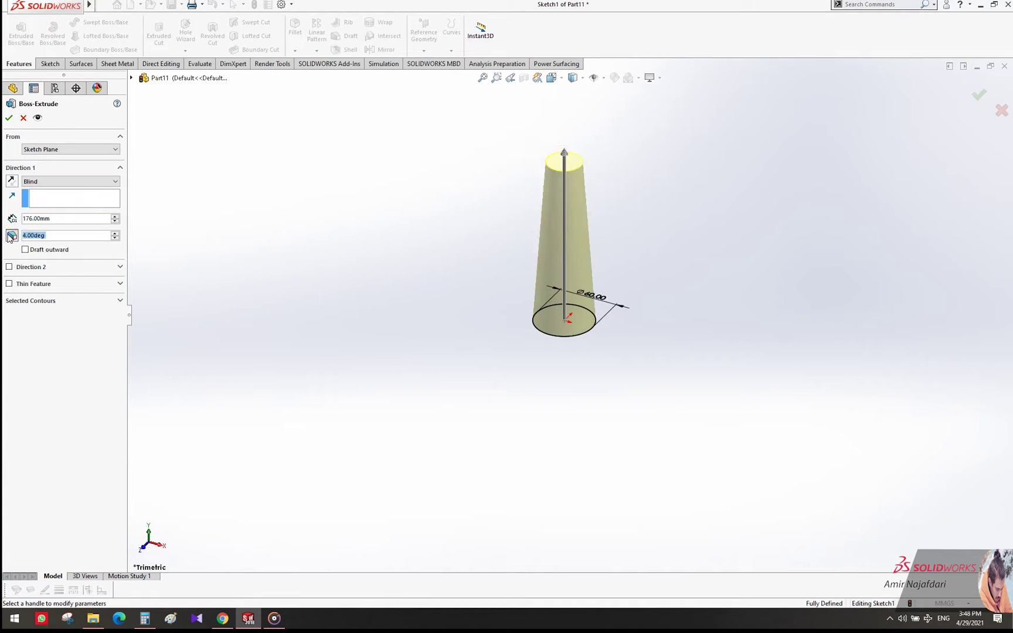
left_click(26, 250)
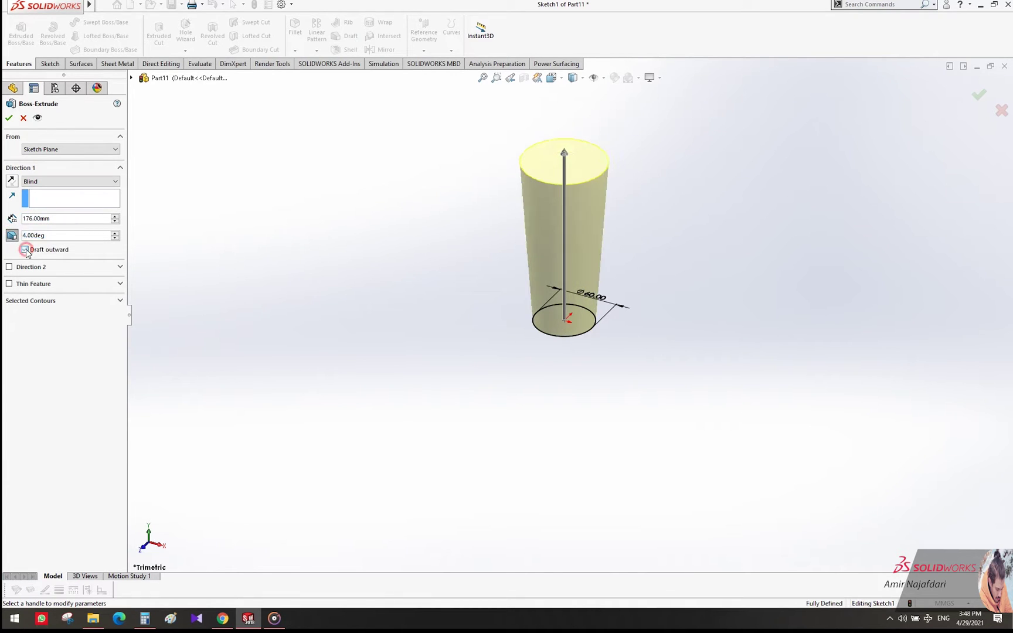
left_click(9, 121)
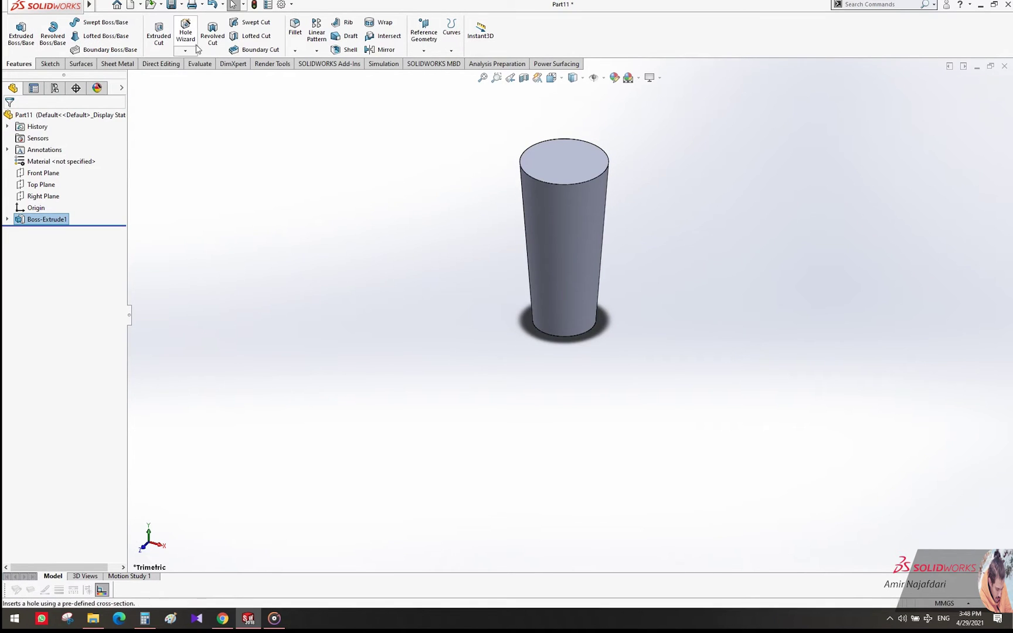
Shell the solid to 2 mm walls, removing the top face
left_click(333, 52)
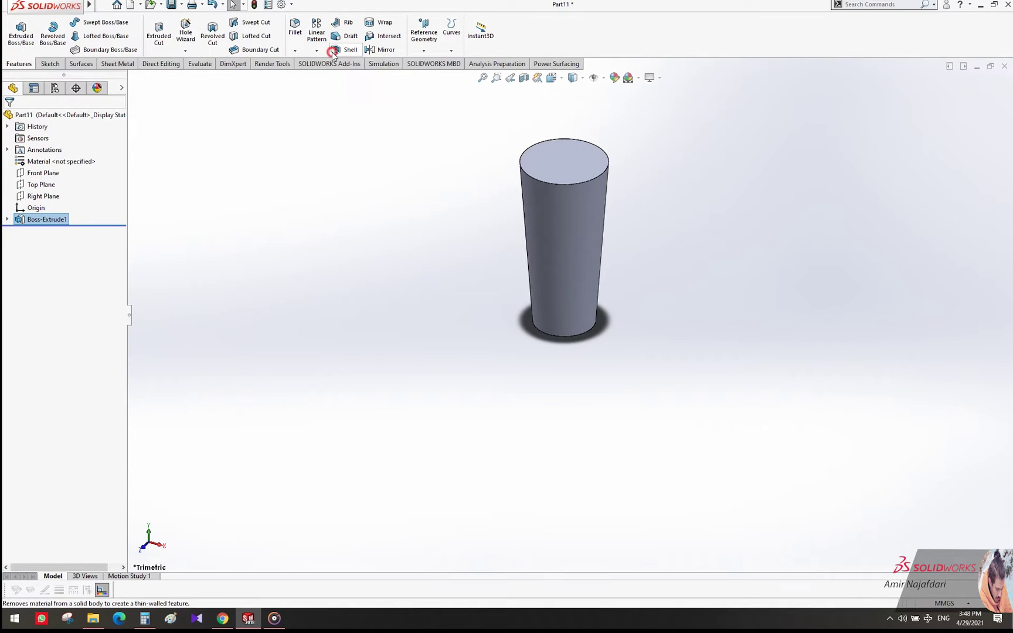
left_click(560, 163)
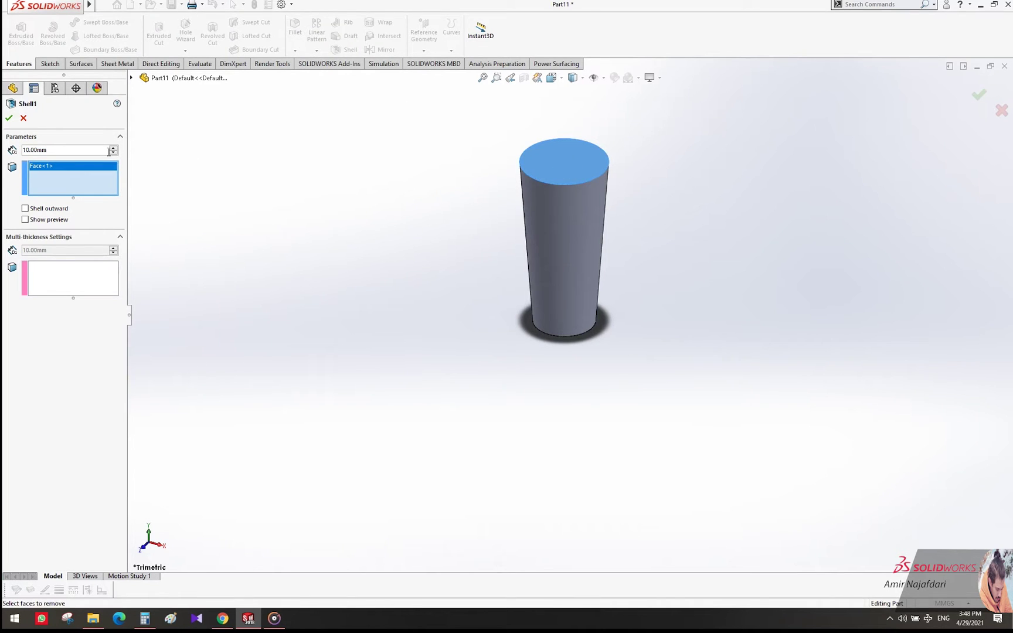
left_click_drag(66, 153, 14, 152)
type("2")
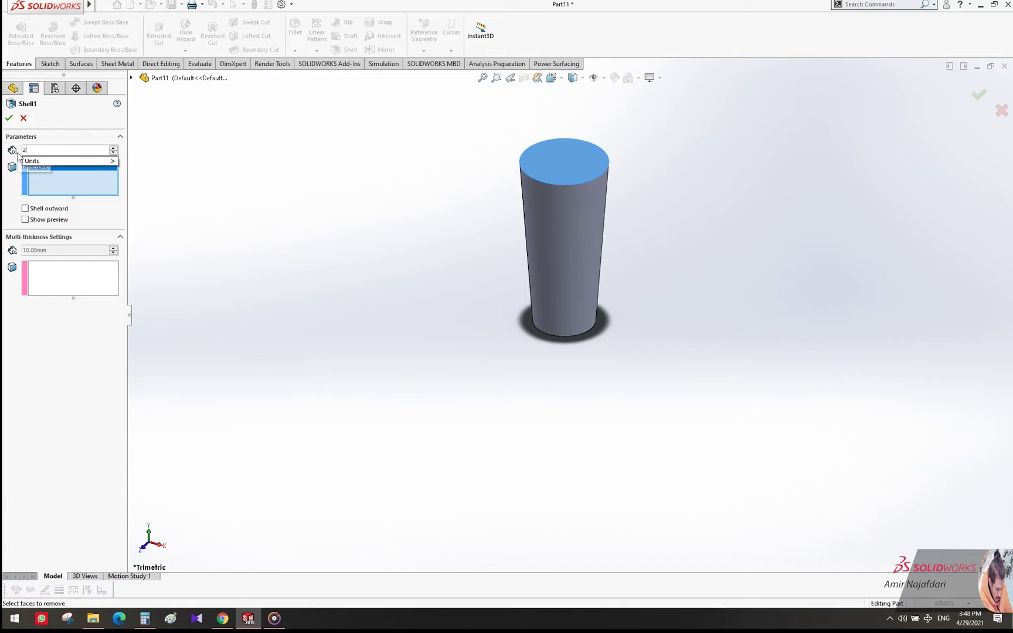
left_click(9, 117)
Orbit the hollow cup and turn it to a straight front view
scroll(586, 178, "down", 3)
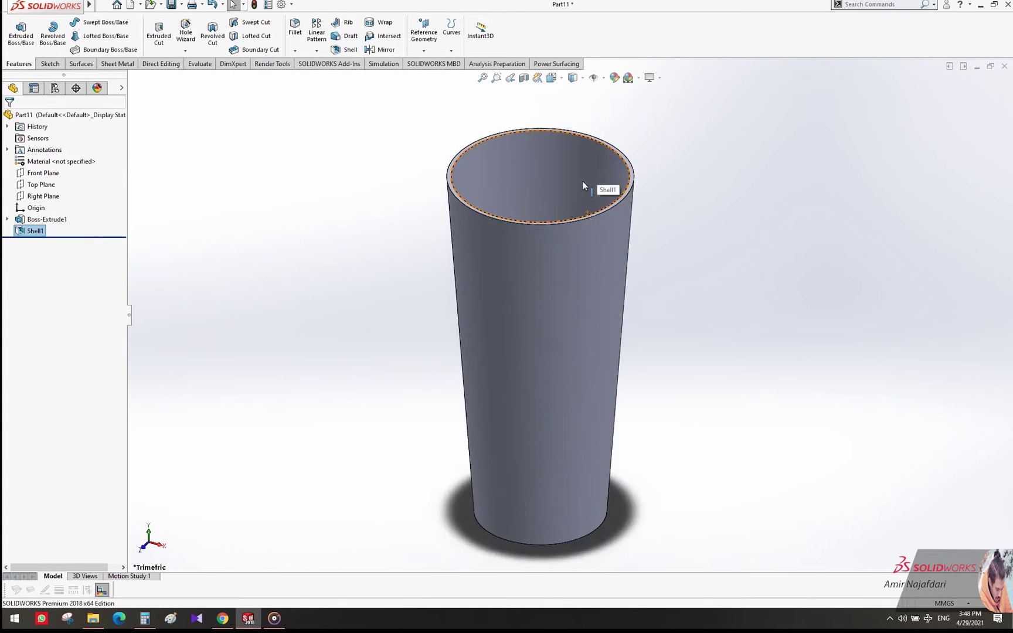
mouse_move(583, 180)
middle_mouse_down()
mouse_move(577, 339)
mouse_move(588, 174)
mouse_move(577, 169)
middle_mouse_up()
right_click_drag(577, 170, 575, 221)
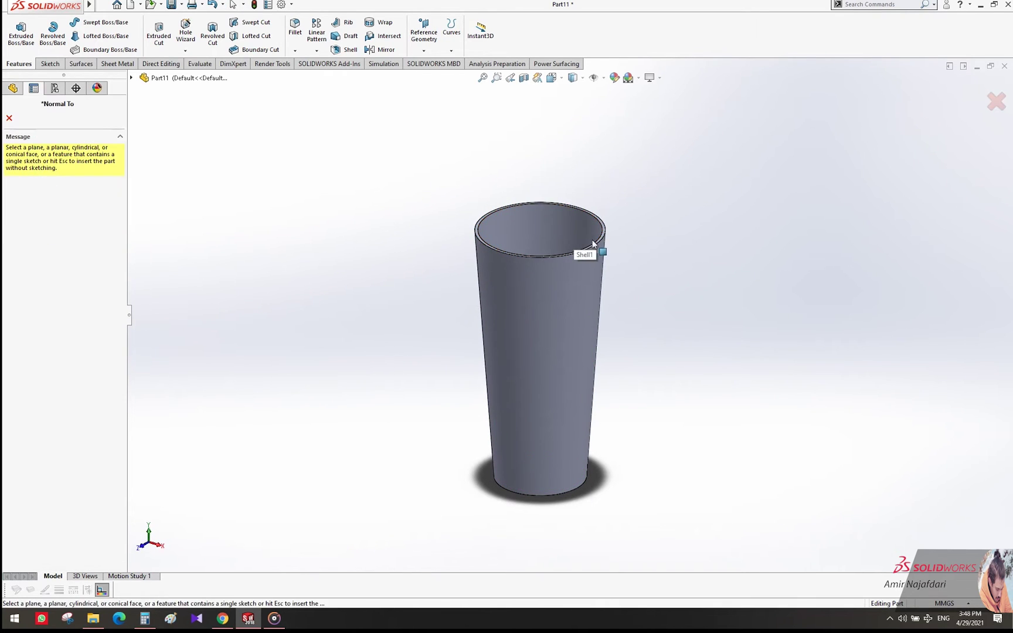
left_click(592, 239)
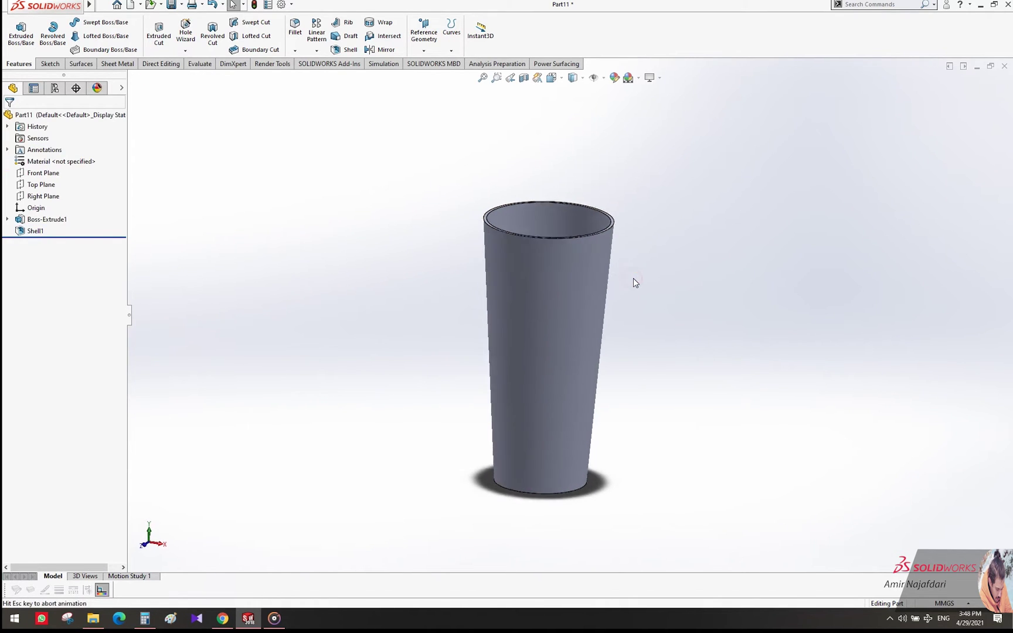
On the Front Plane, sketch a small circle at the cup's top-right rim corner
left_click(45, 175)
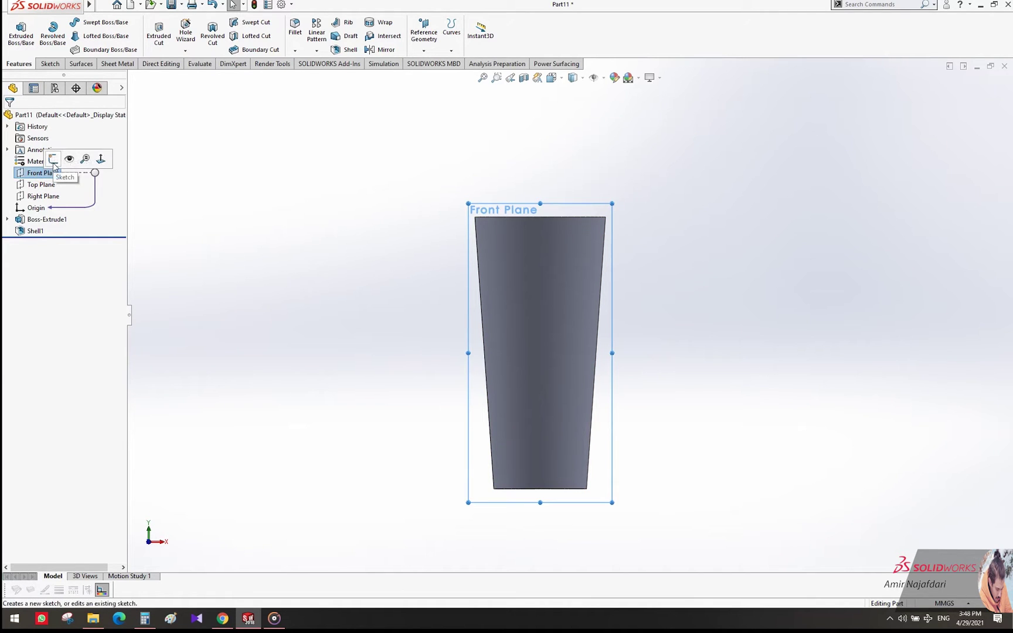
left_click(54, 165)
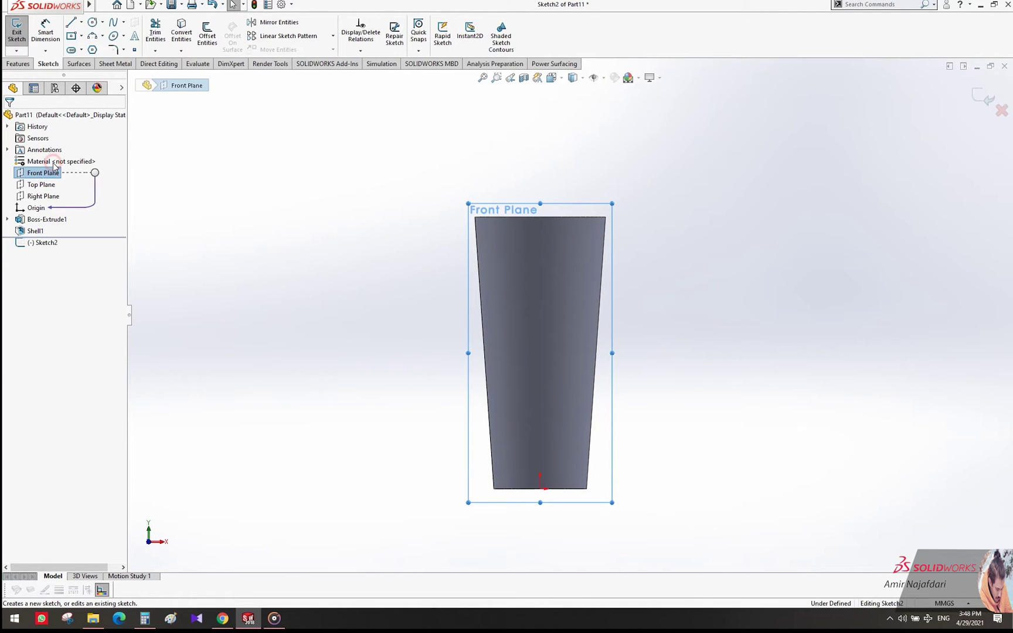
left_click(93, 23)
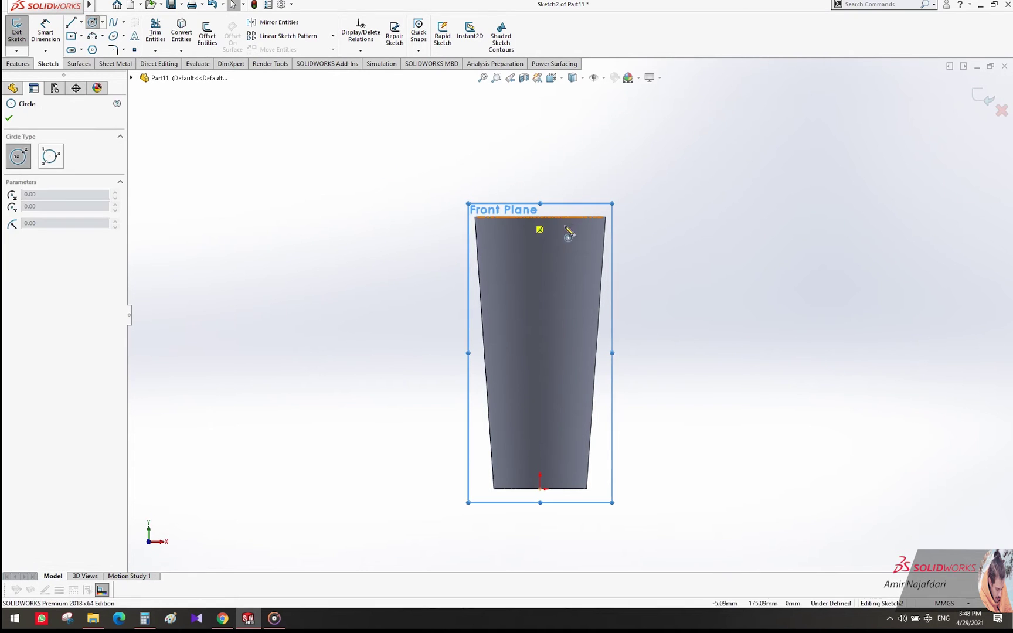
left_click(605, 218)
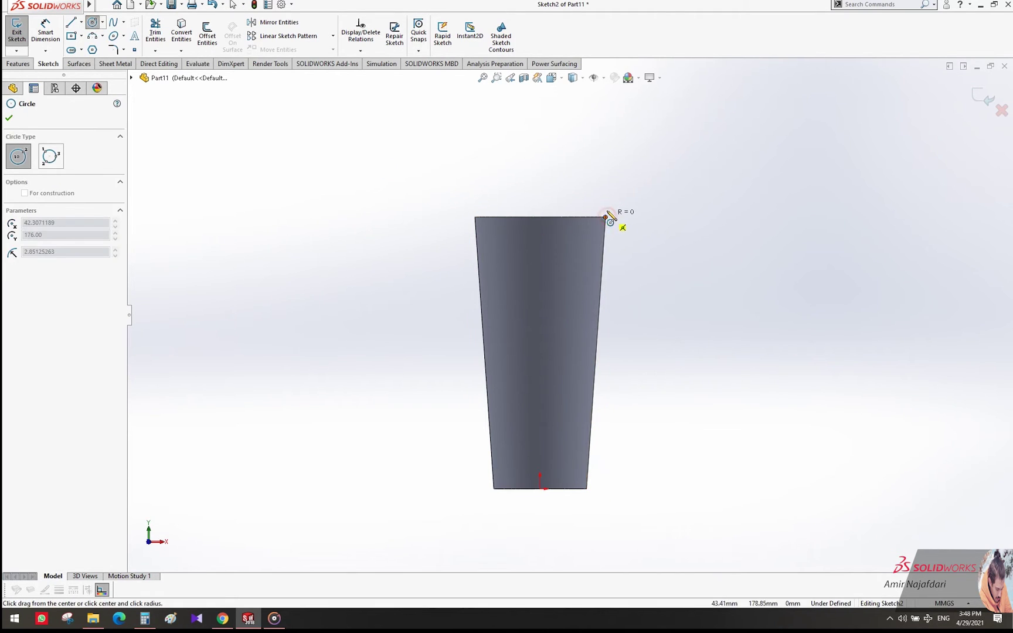
left_click(608, 216)
key("Escape")
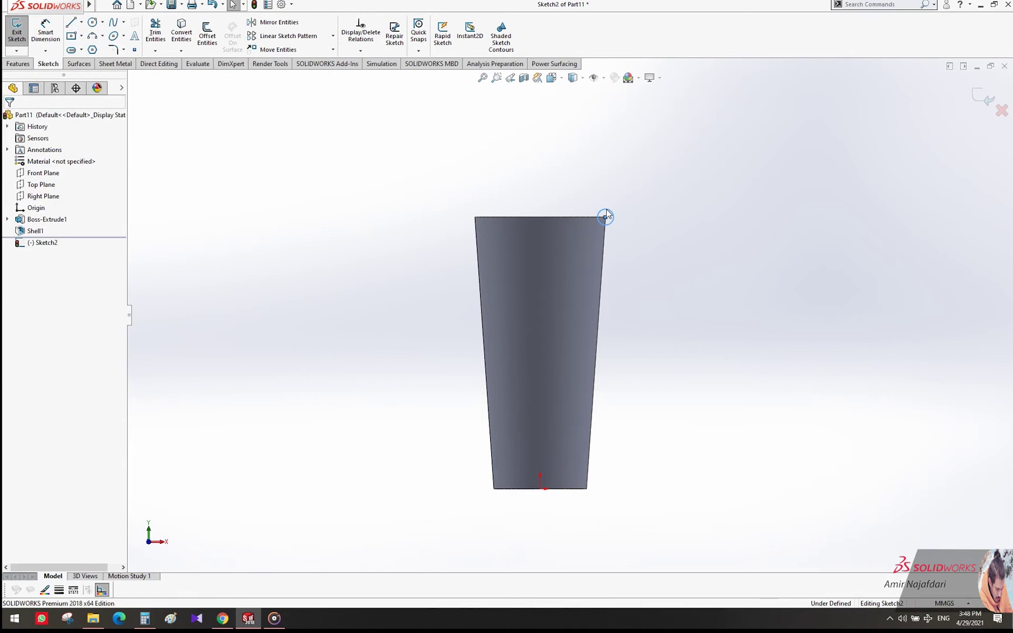
Dimension the rim circle to Ø5 mm and exit the sketch
left_click(49, 23)
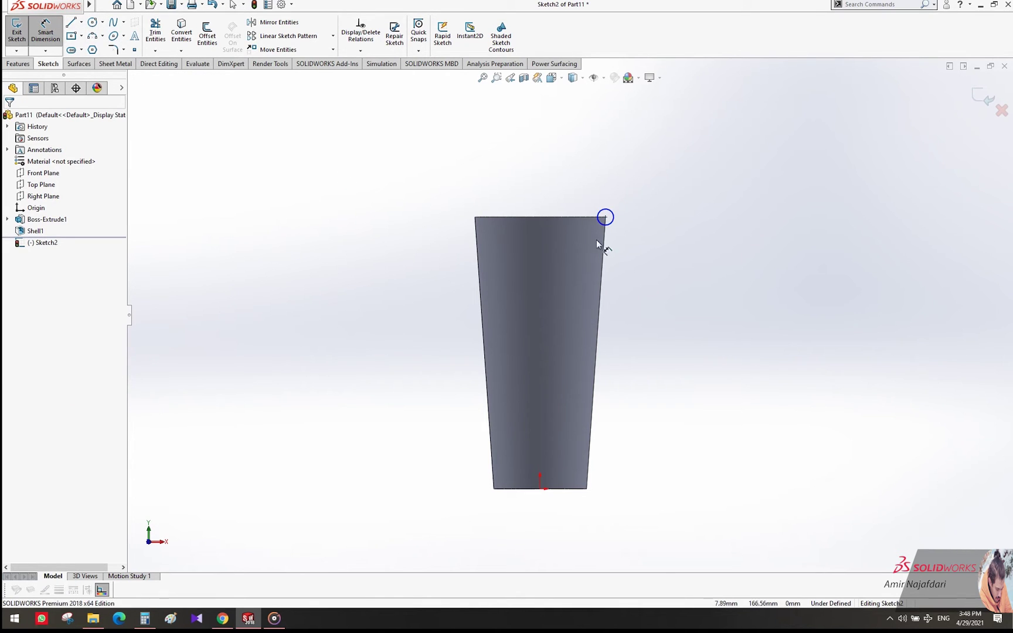
left_click(606, 211)
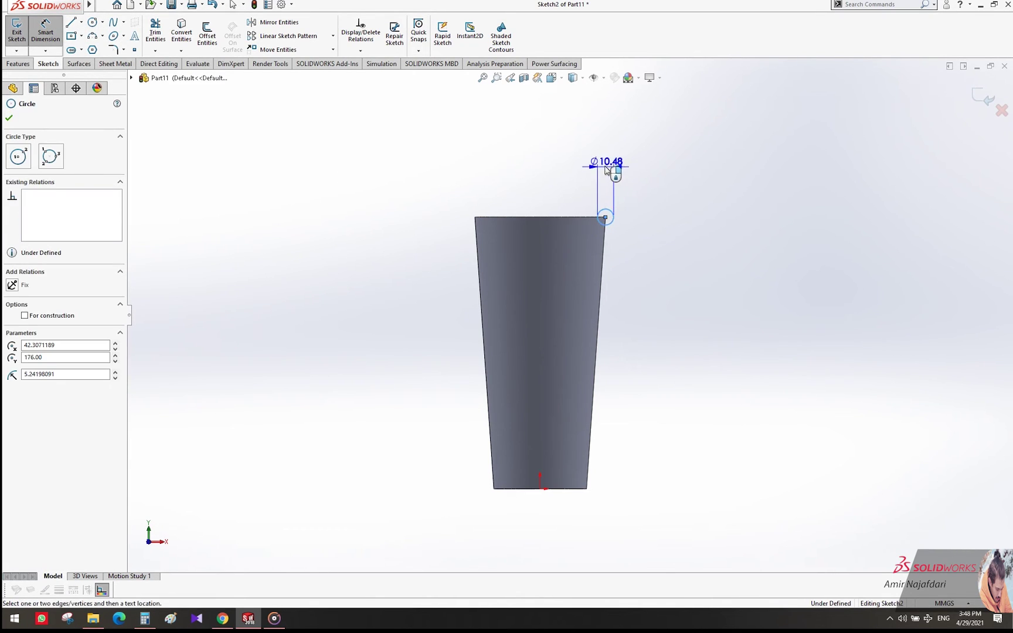
left_click(607, 171)
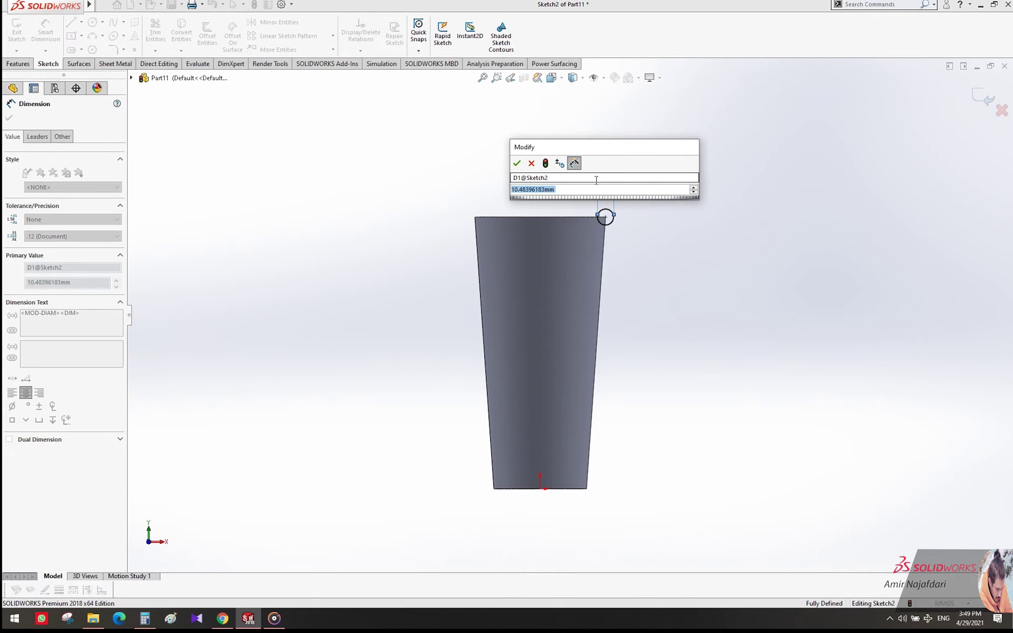
type("5")
key("Return")
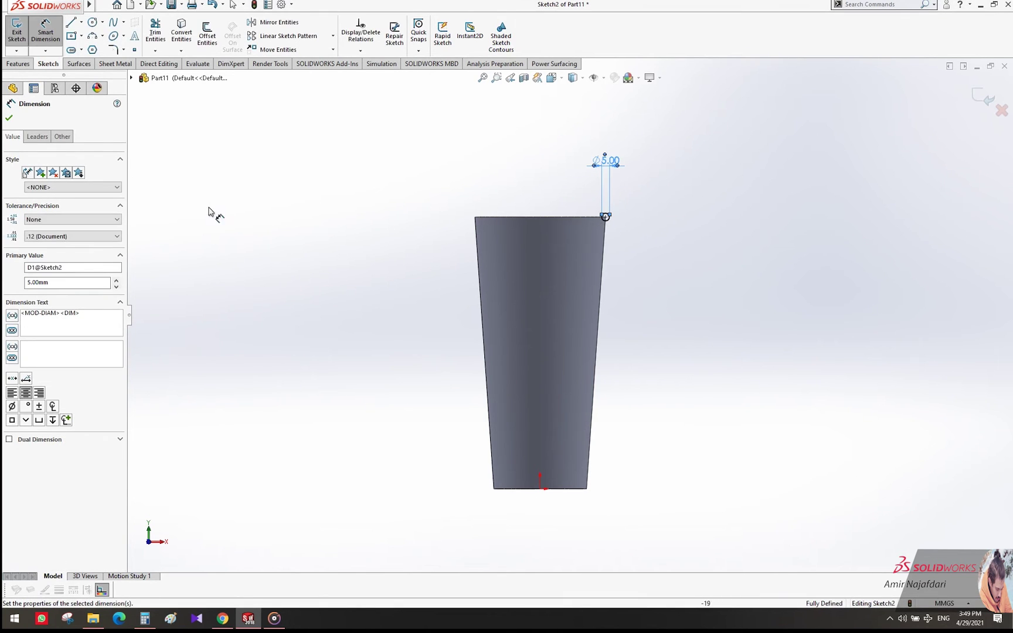
left_click(10, 118)
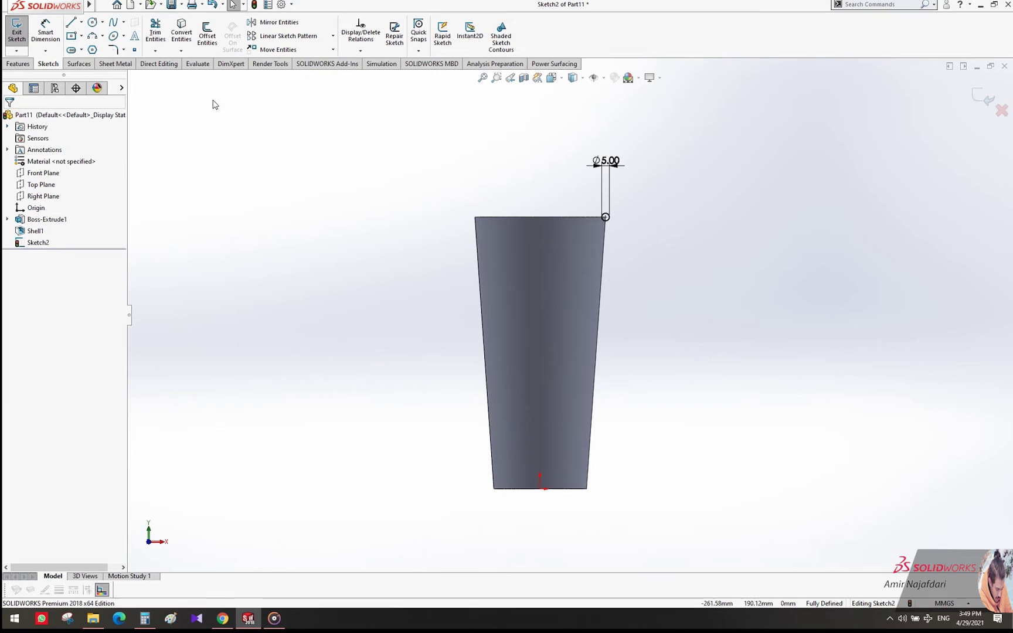
left_click(978, 98)
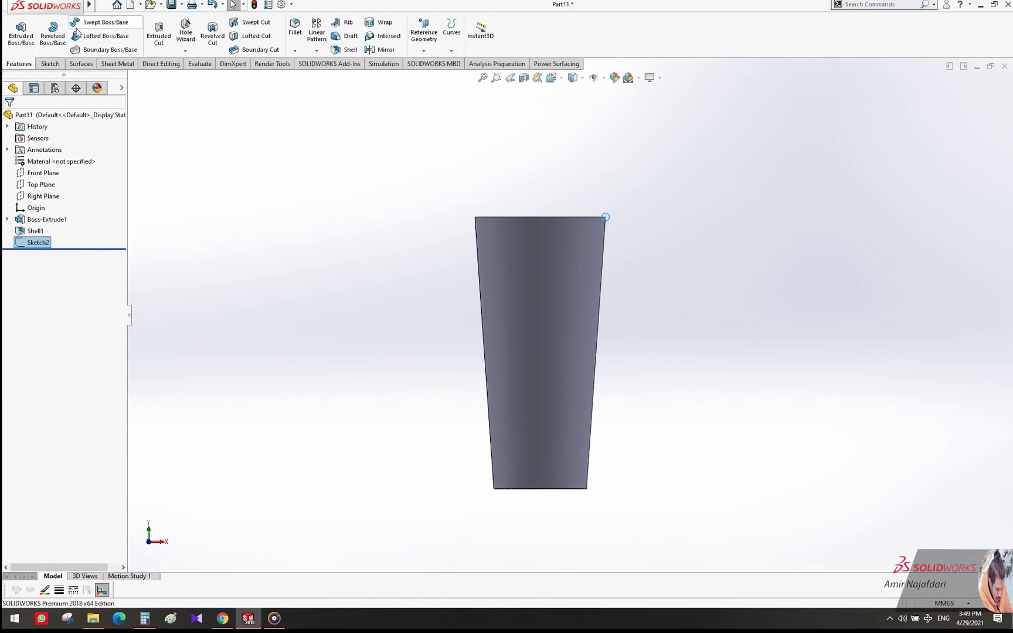
Sweep the Ø5 mm circle along the cup's top edge into a rounded rim
left_click(103, 23)
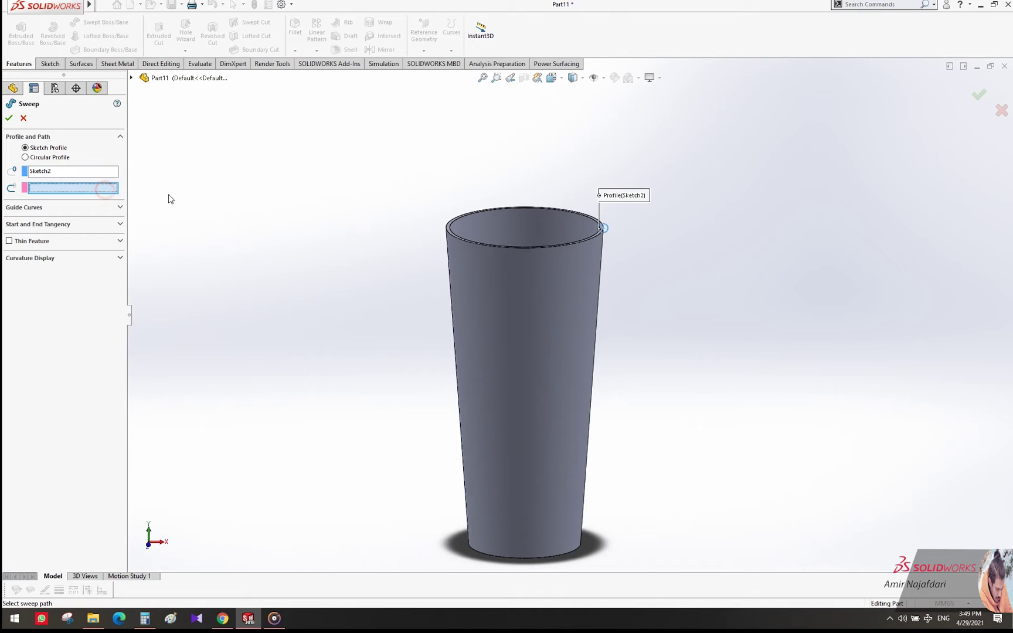
left_click(595, 238)
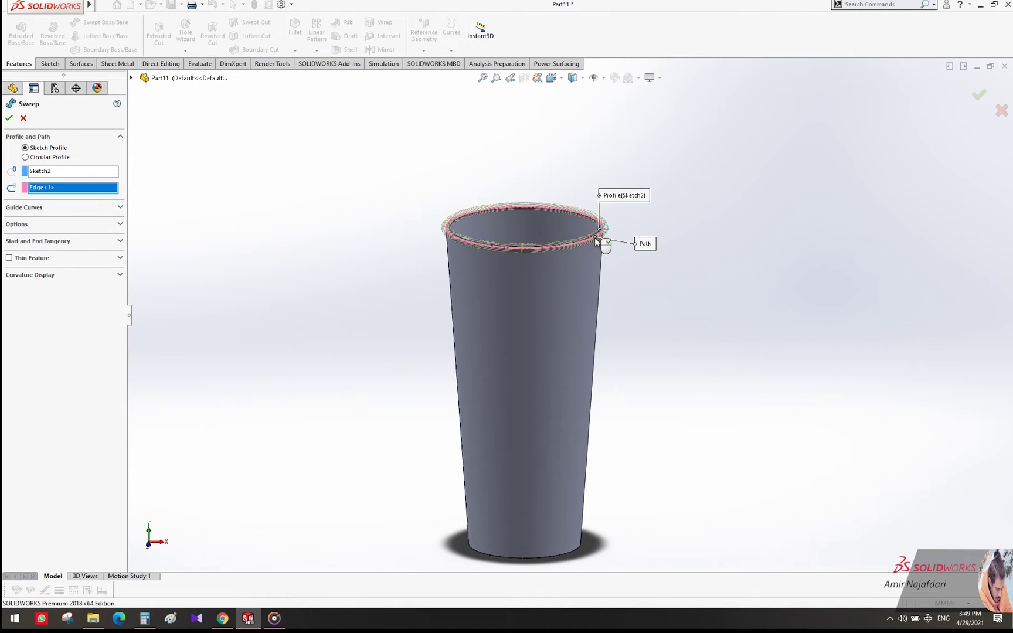
left_click(9, 119)
left_click(693, 245)
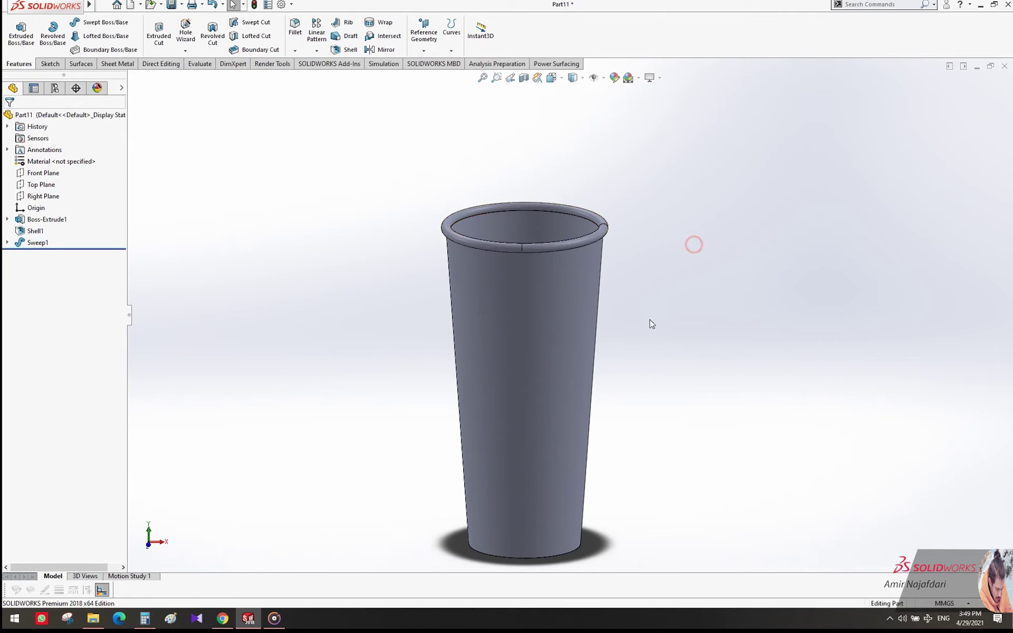
key("ctrl+1")
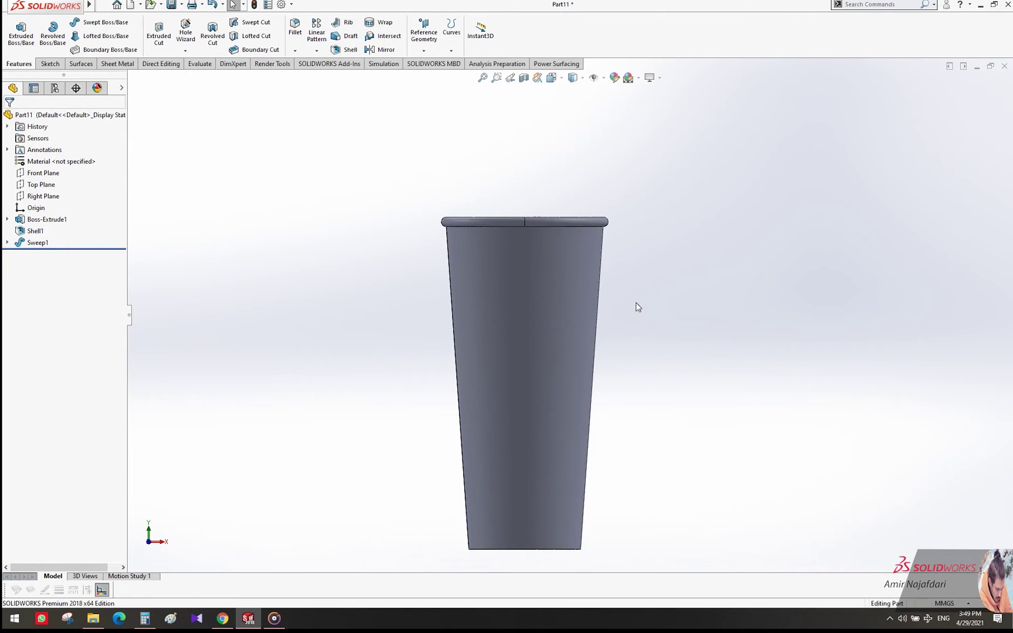
scroll(639, 310, "up", 1)
On a Front Plane sketch, add the text STARBUCKS and move it onto the upper cup
left_click(29, 173)
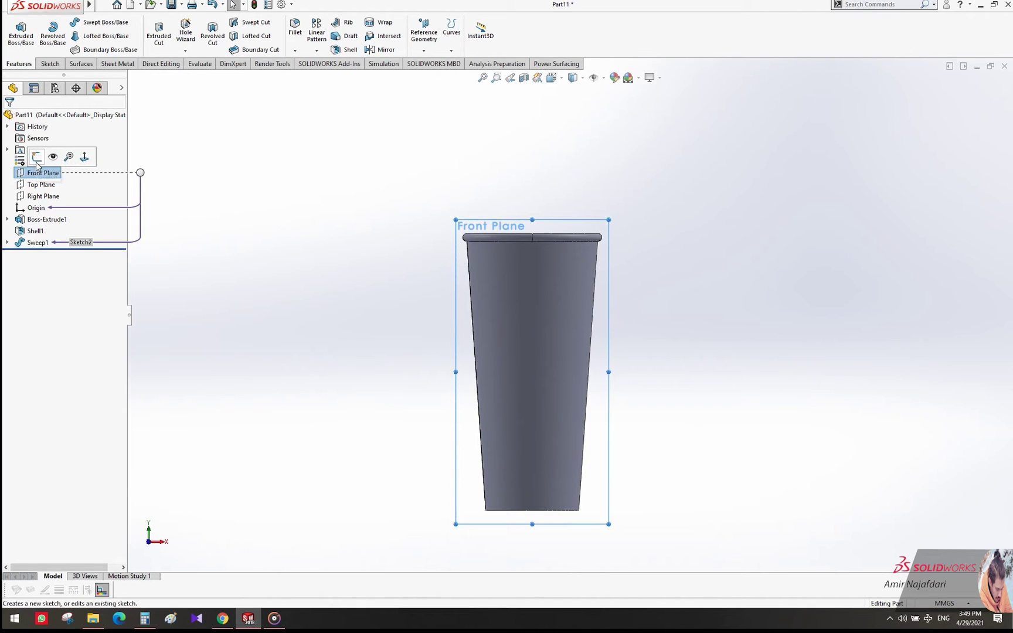
left_click(36, 159)
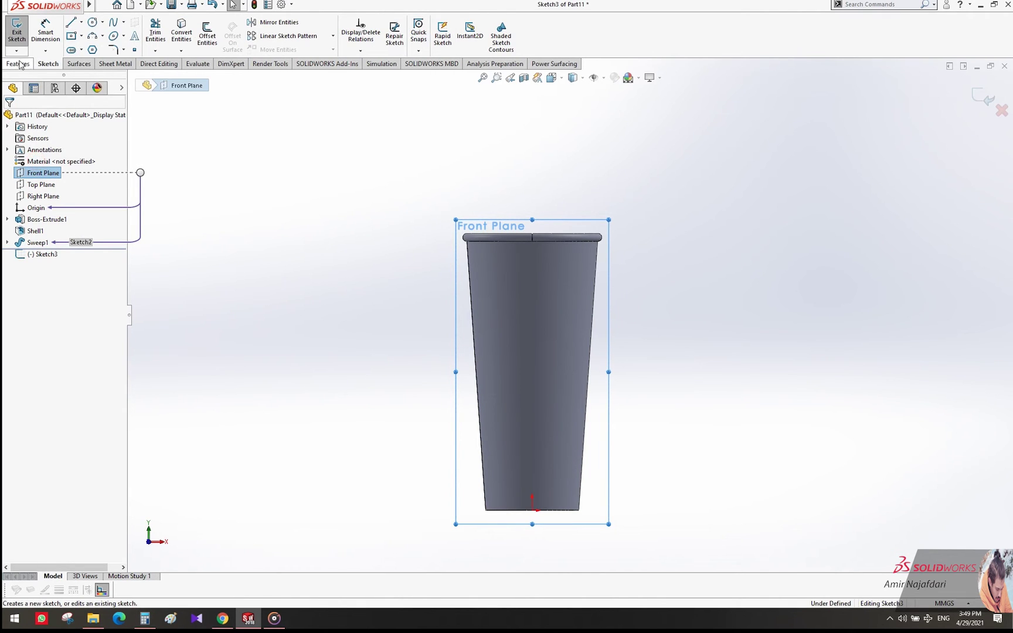
left_click(134, 39)
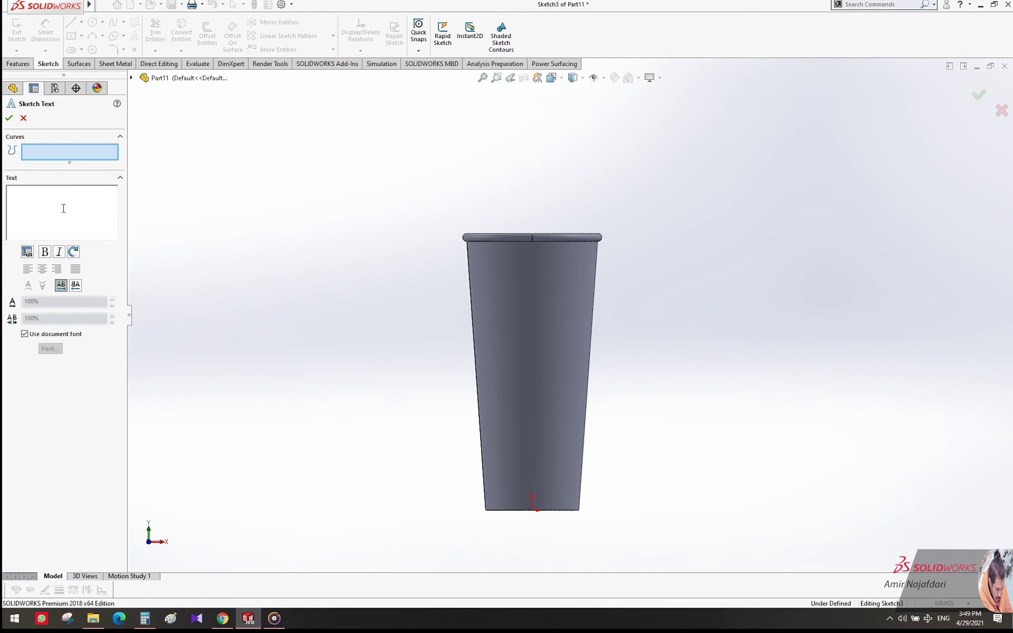
type("STARBUCKS")
left_click_drag(531, 287, 499, 310)
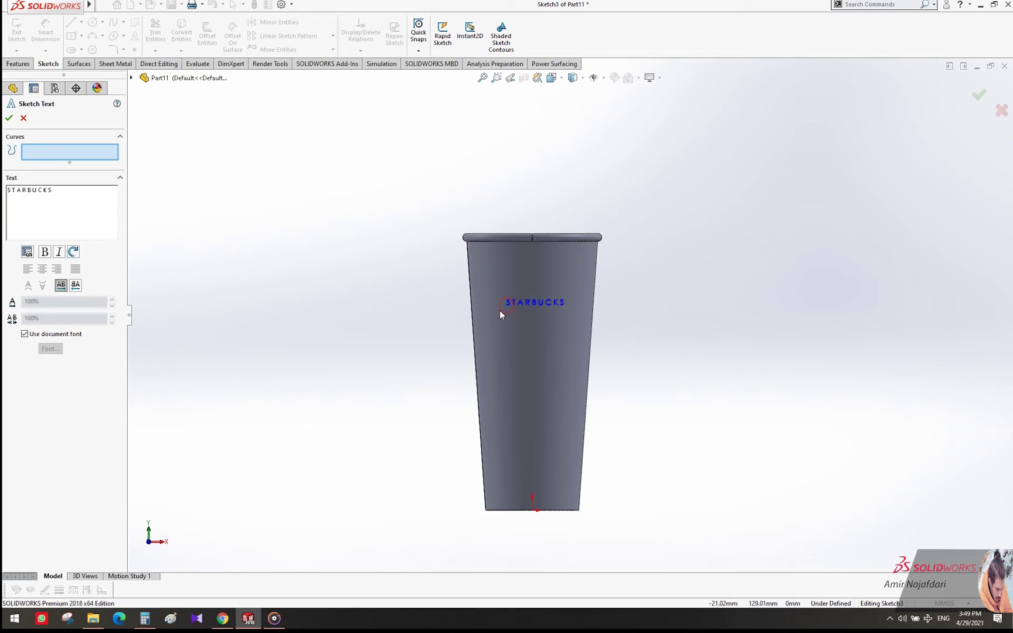
Set the STARBUCKS font height to 5 mm, fix its position, and exit the sketch
left_click(40, 336)
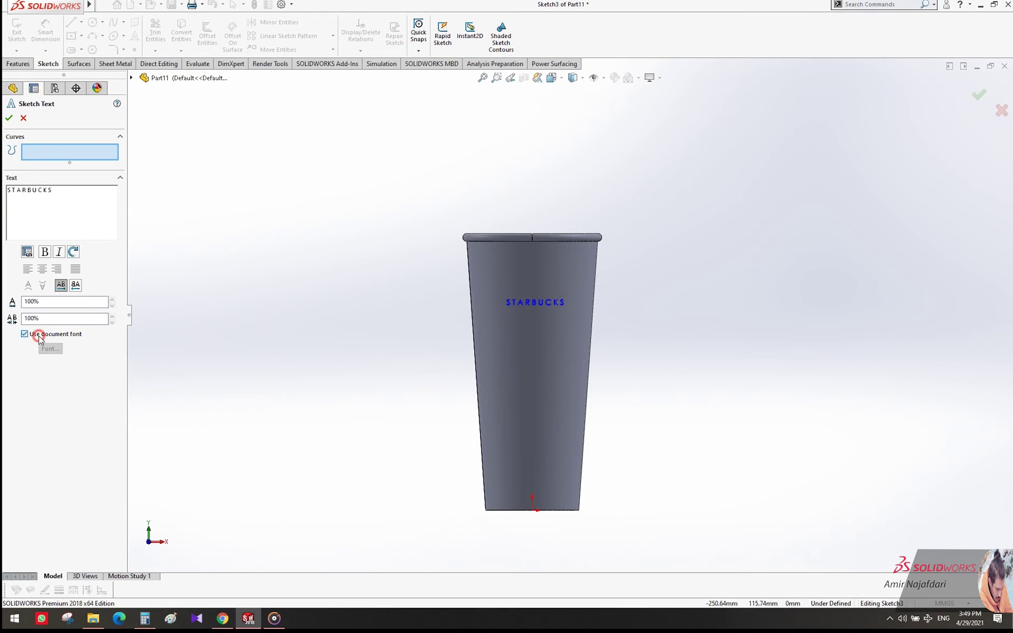
left_click(51, 348)
left_click_drag(585, 258, 557, 257)
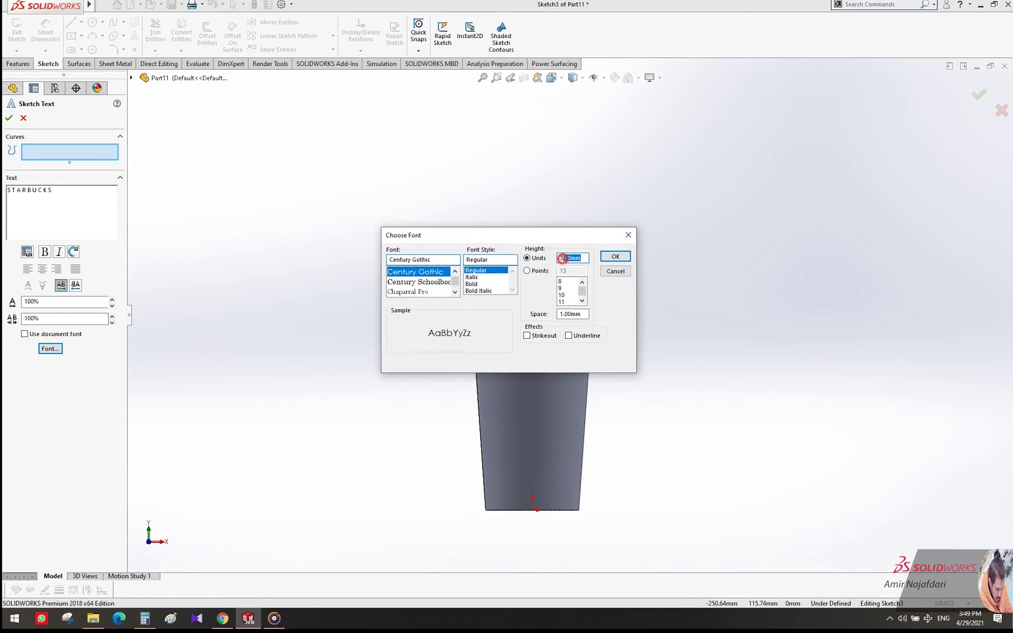
type("5")
left_click(617, 256)
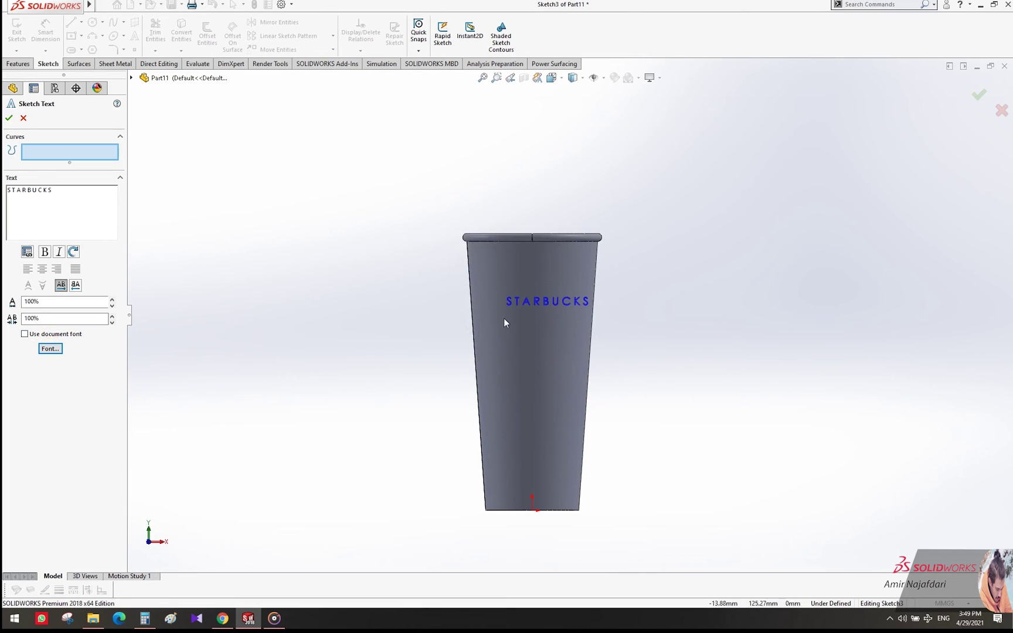
left_click(495, 322)
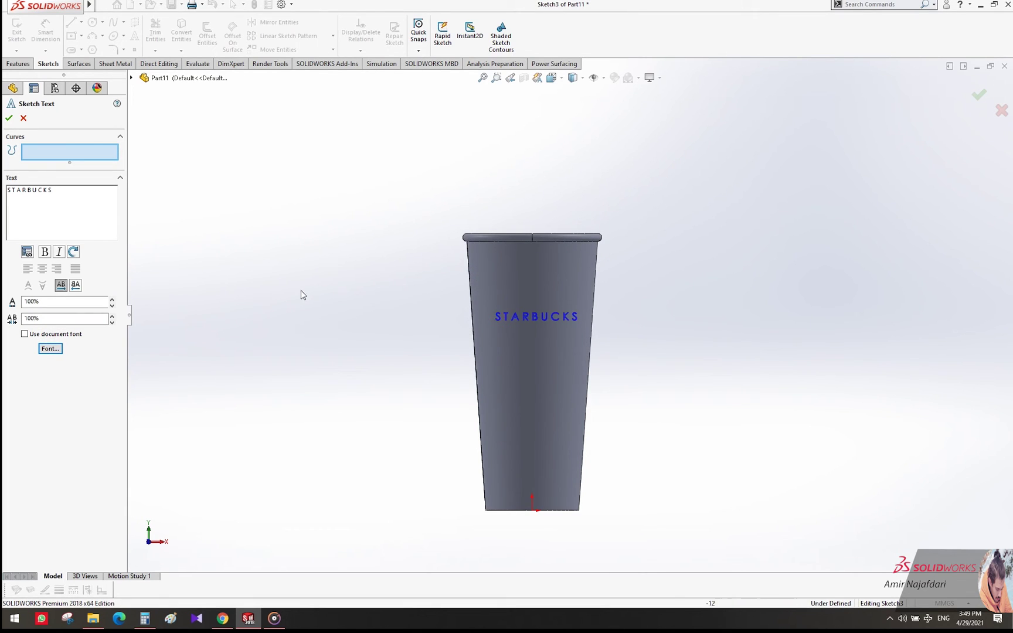
left_click(9, 119)
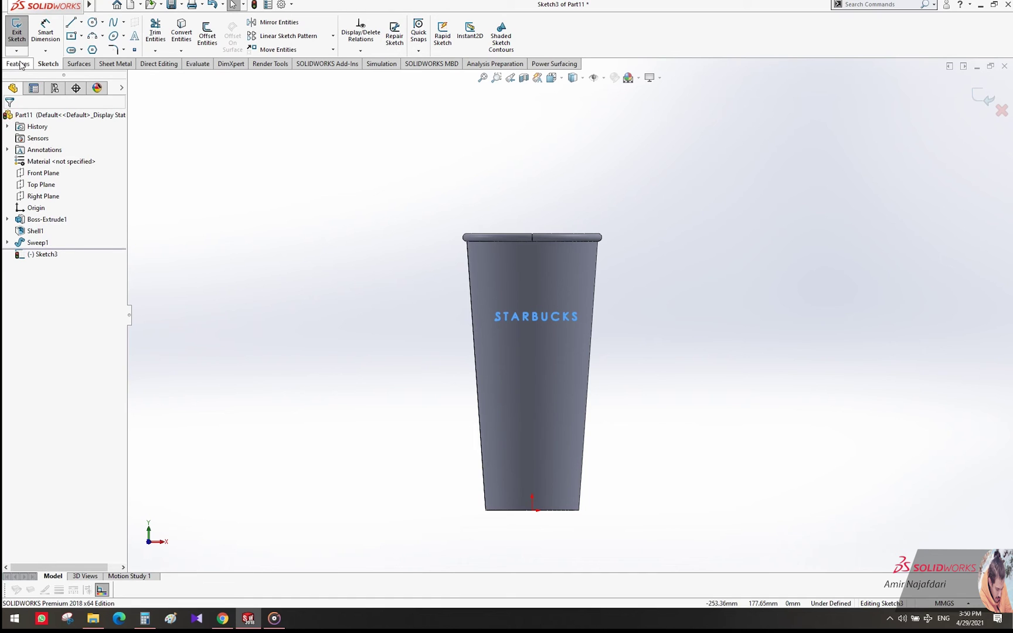
left_click(977, 97)
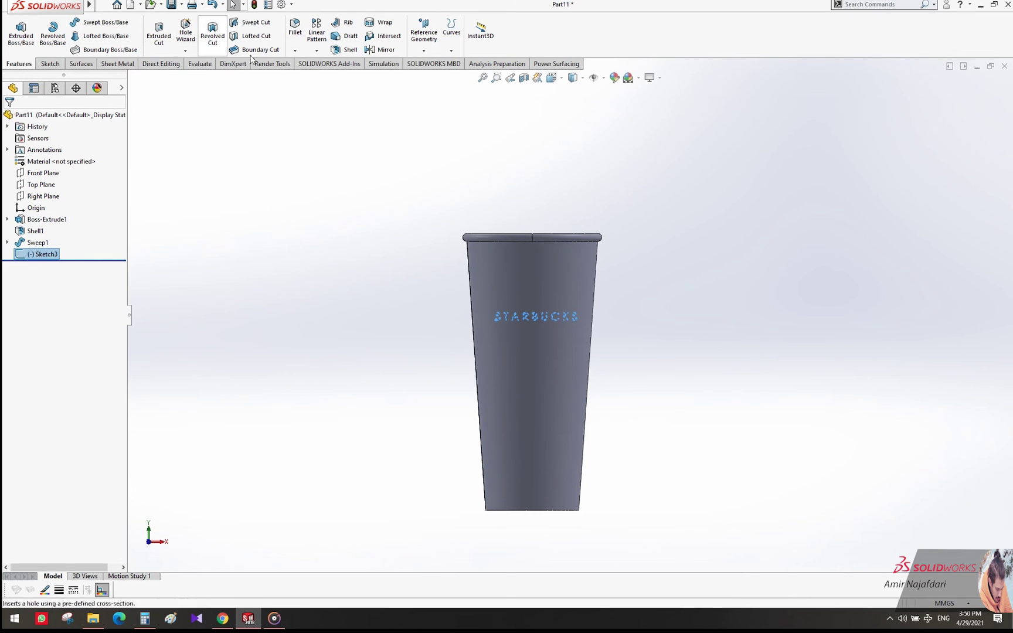
Wrap the Sketch3 STARBUCKS text onto the cup's outer face, 0.10 mm deep
left_click(378, 25)
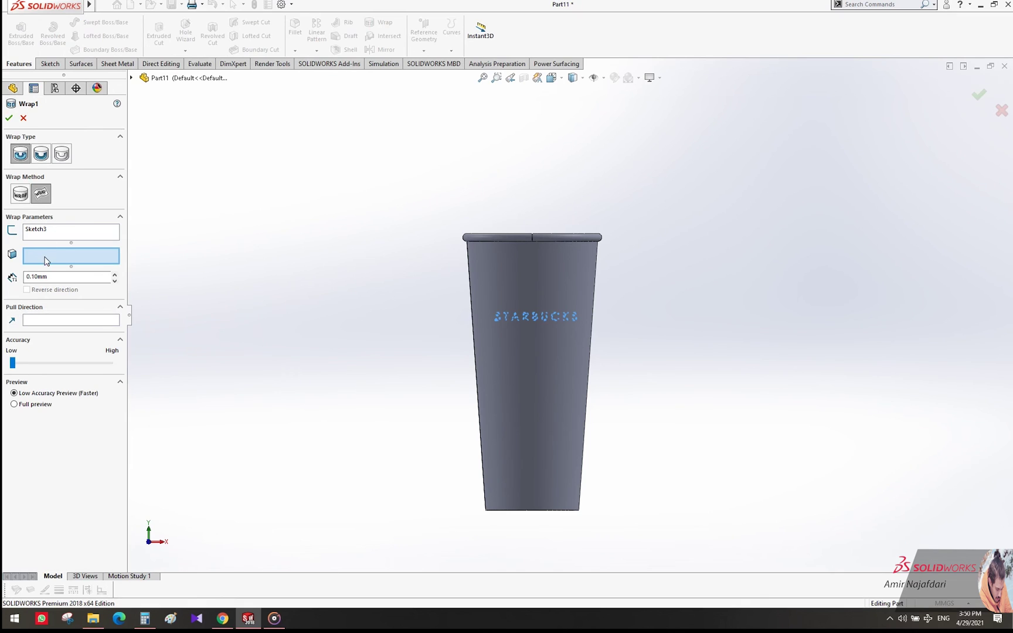
left_click(564, 283)
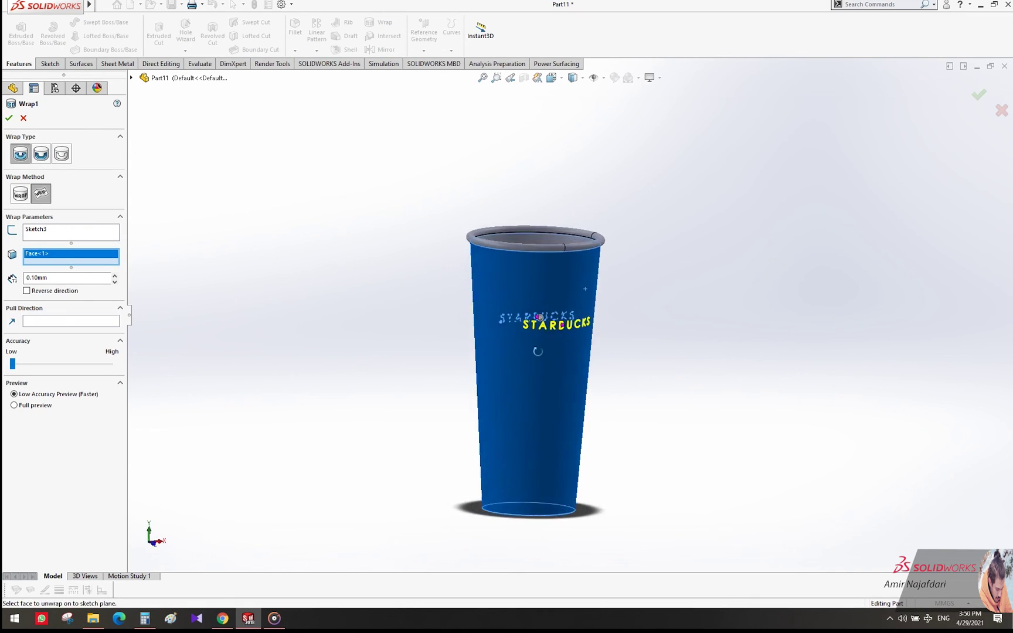
middle_click_drag(538, 352, 533, 376)
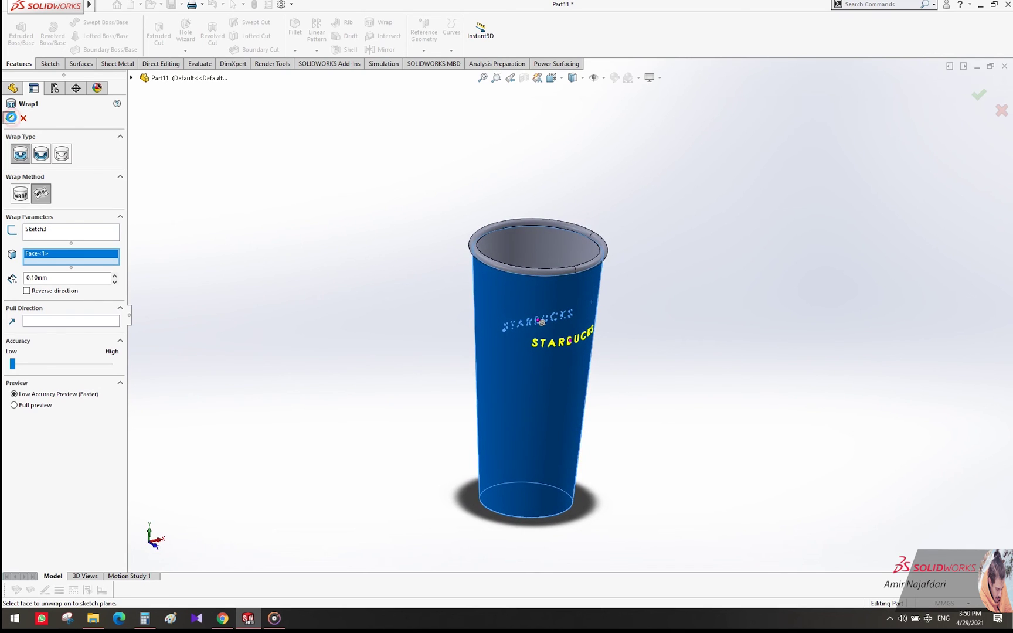
left_click(8, 118)
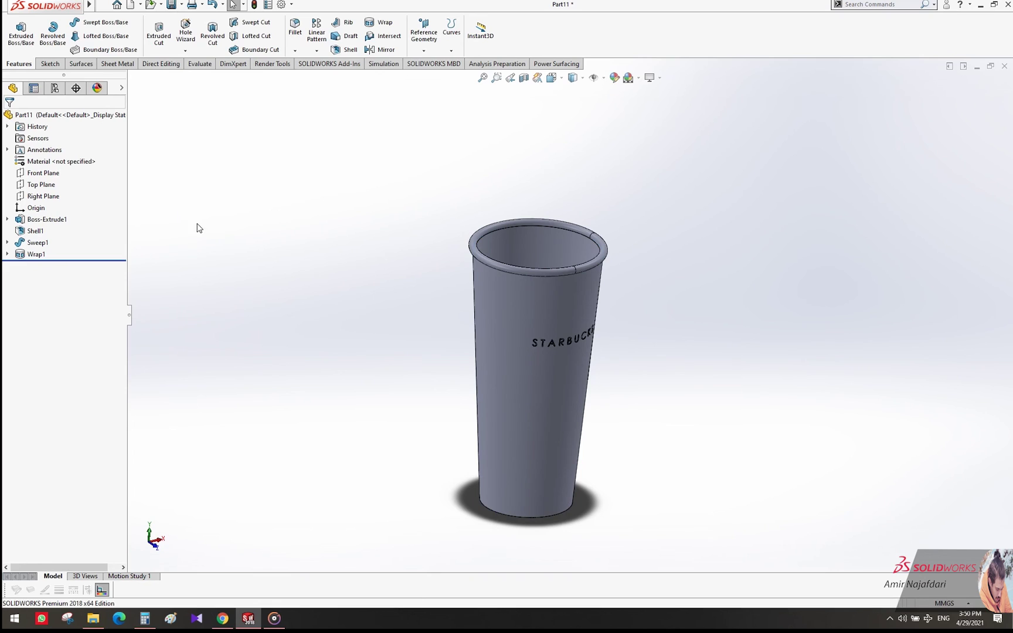
Give the Wrap1 lettering a dark grey (RGB 64/64/64) appearance
left_click(37, 255)
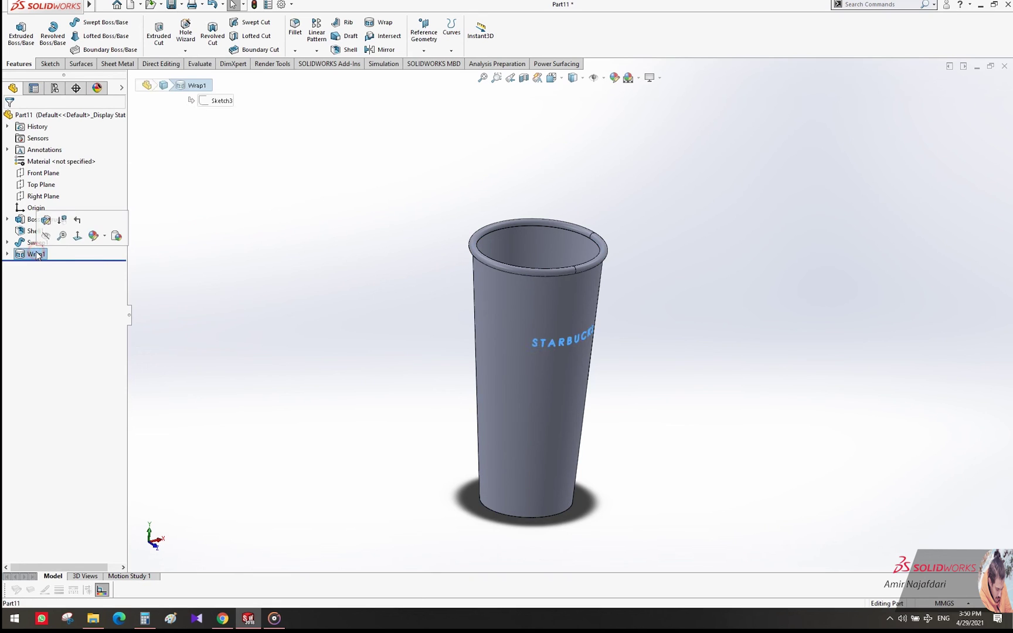
left_click(107, 237)
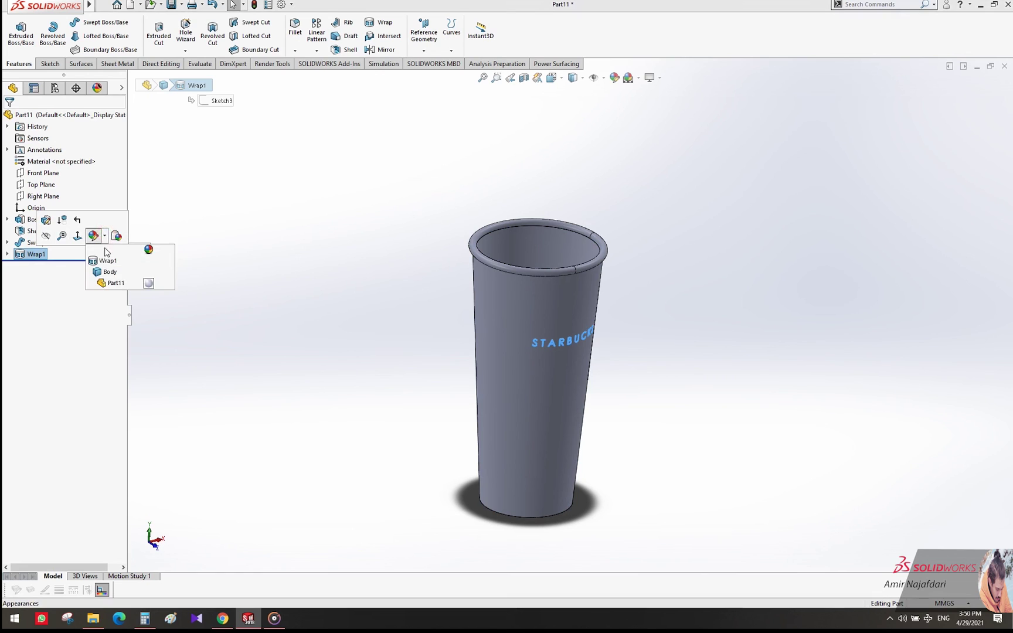
left_click(106, 263)
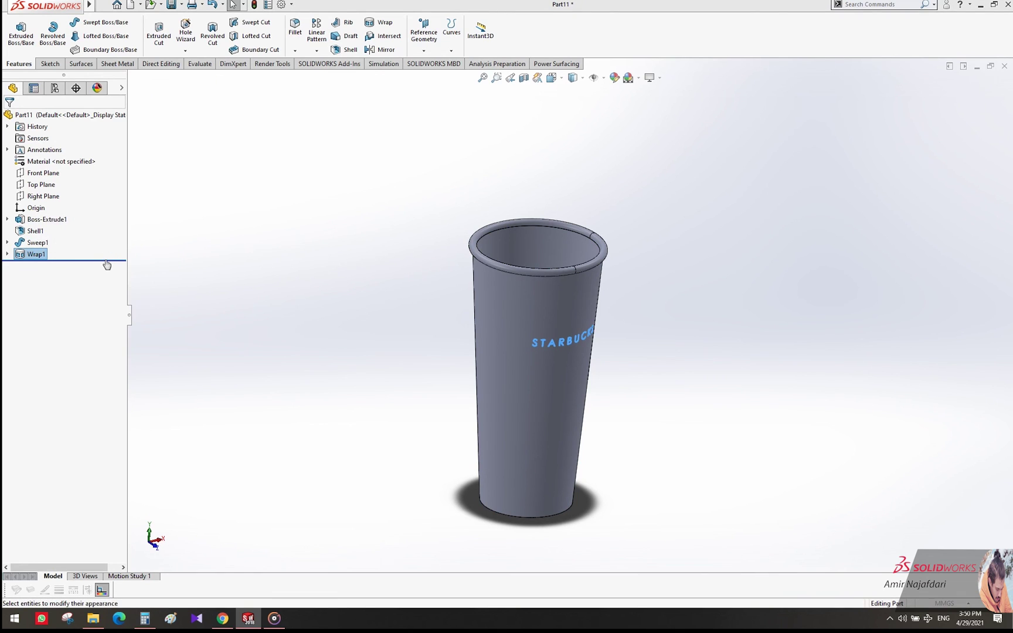
left_click(88, 345)
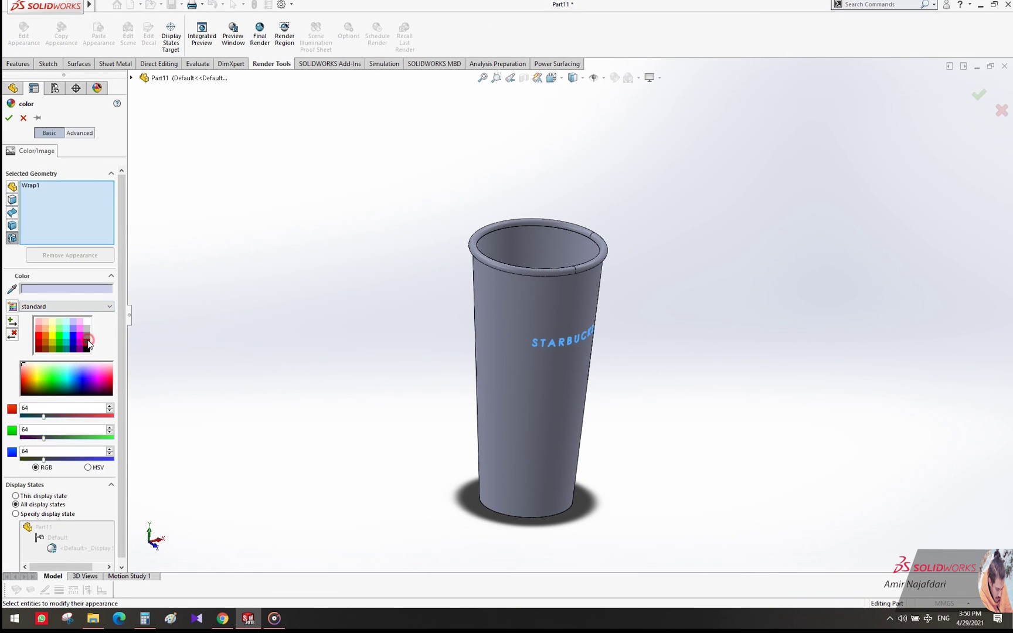
left_click(9, 118)
Turn the cup back to a front view and change its display style
middle_click_drag(384, 319, 486, 401)
scroll(498, 437, "down", 2)
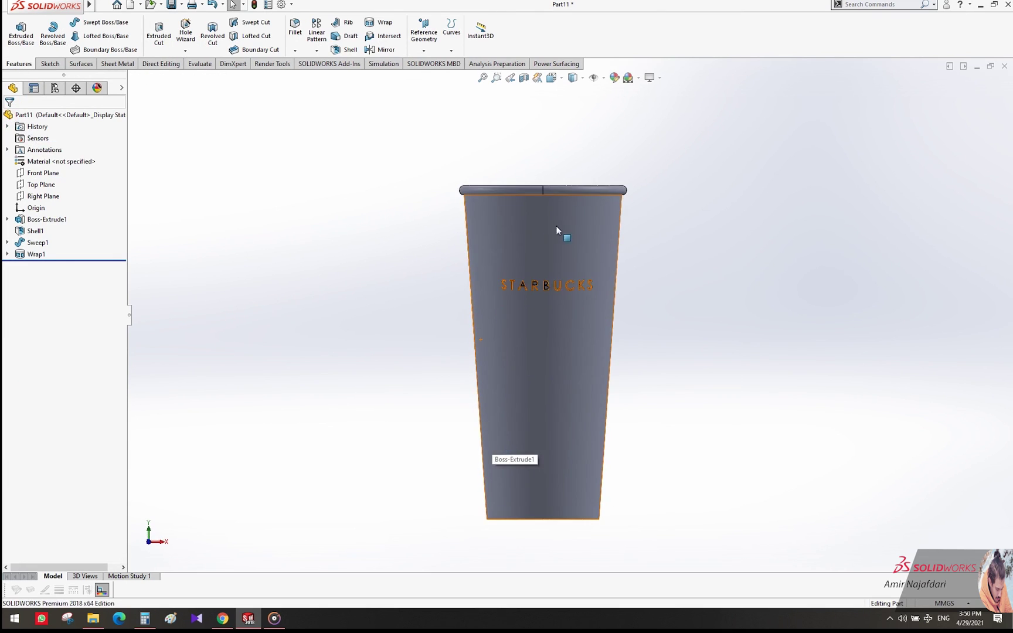
left_click(582, 78)
left_click(577, 107)
Orbit the finished Mug assem to view the STARBUCKS cup and green lid from slightly above
middle_click_drag(558, 245, 581, 283)
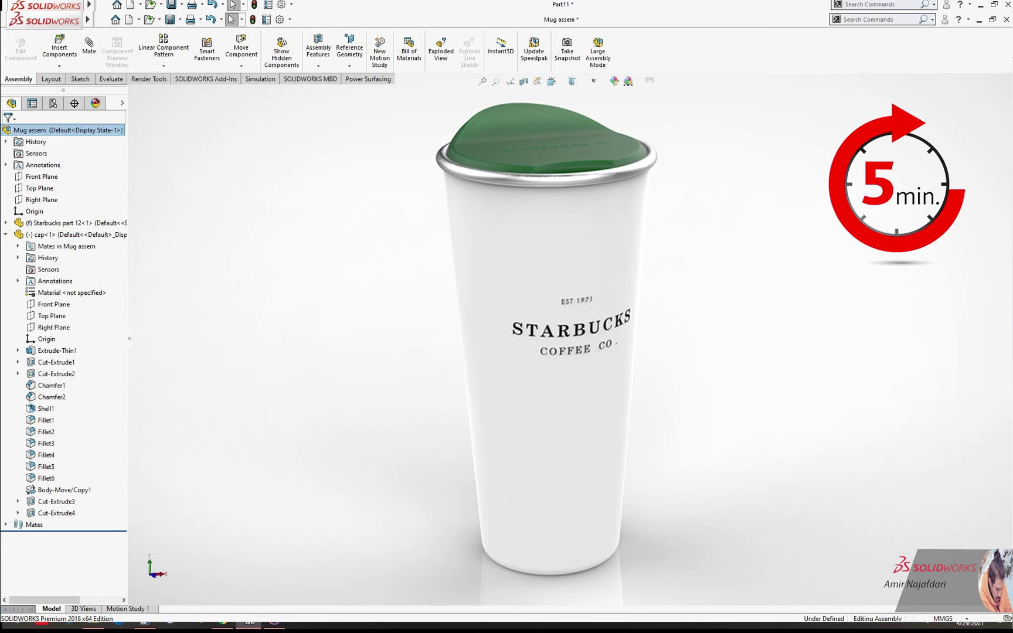